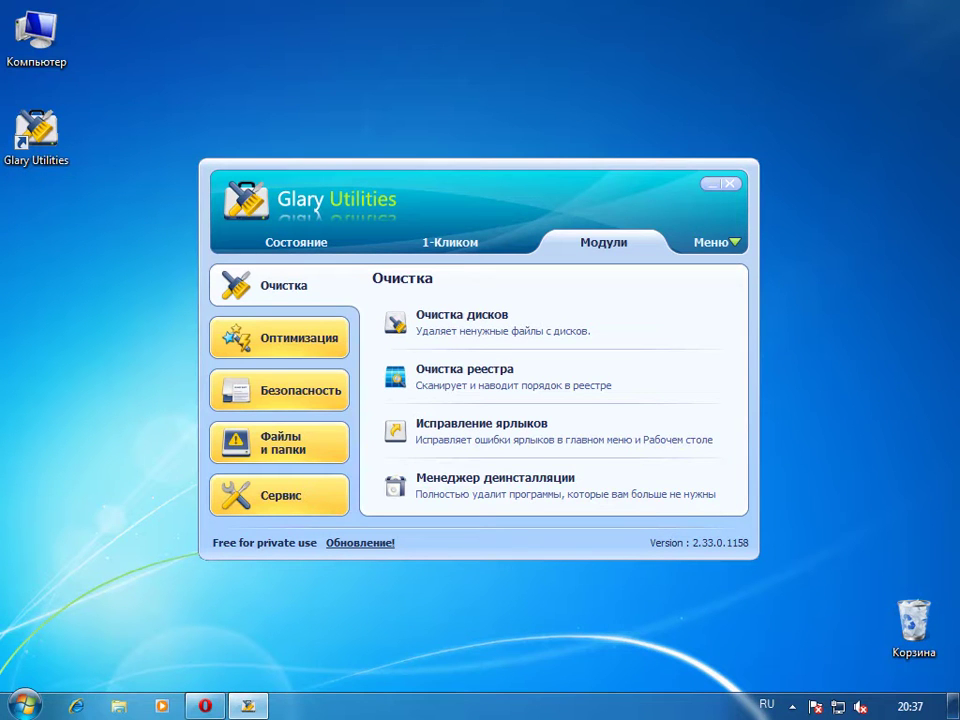
# Step: Look through the Состояние program status and the 1-Кликом maintenance options, and return to the Модули section
pyautogui.moveTo(562, 207)
pyautogui.mouseDown()
pyautogui.moveTo(515, 204)
pyautogui.moveTo(572, 220)
pyautogui.mouseUp()
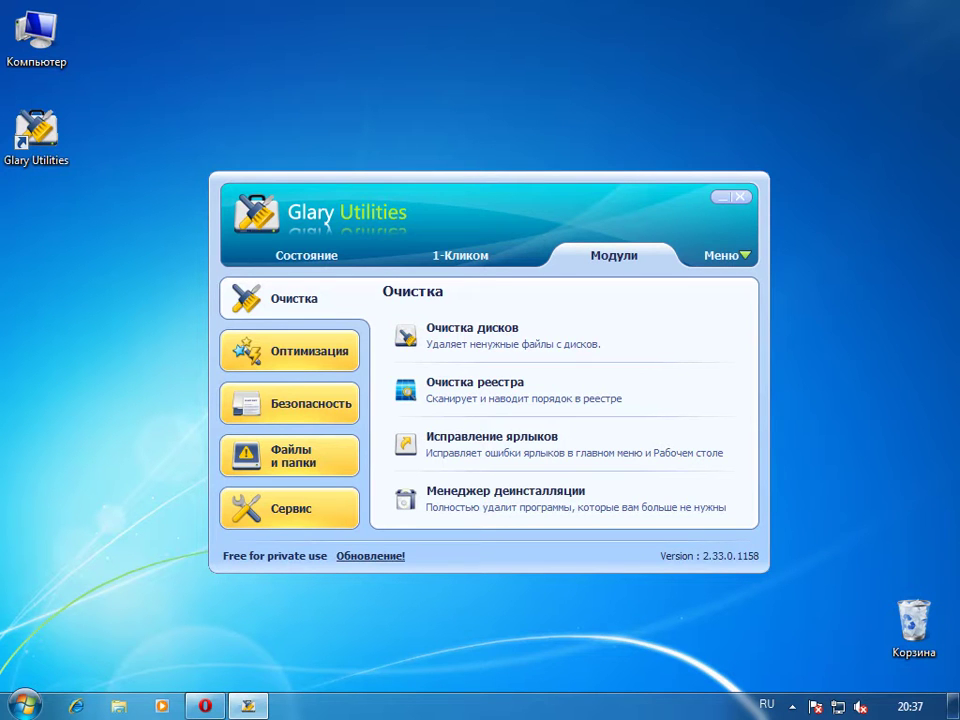
pyautogui.click(317, 255)
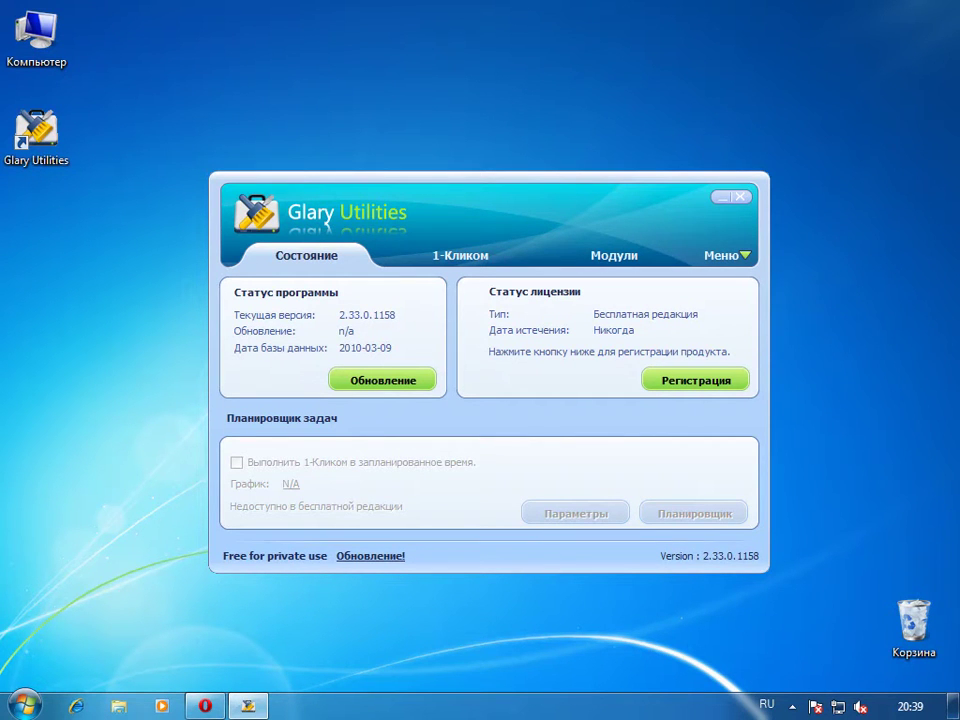
pyautogui.moveTo(495, 193)
pyautogui.mouseDown()
pyautogui.moveTo(539, 199)
pyautogui.moveTo(503, 210)
pyautogui.mouseUp()
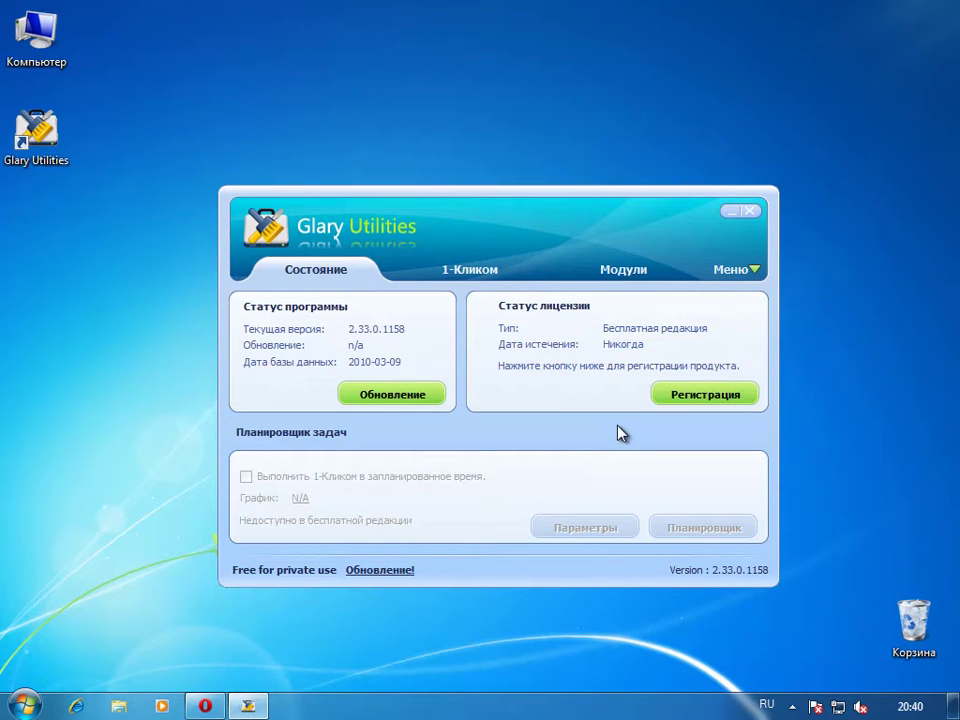
pyautogui.click(476, 272)
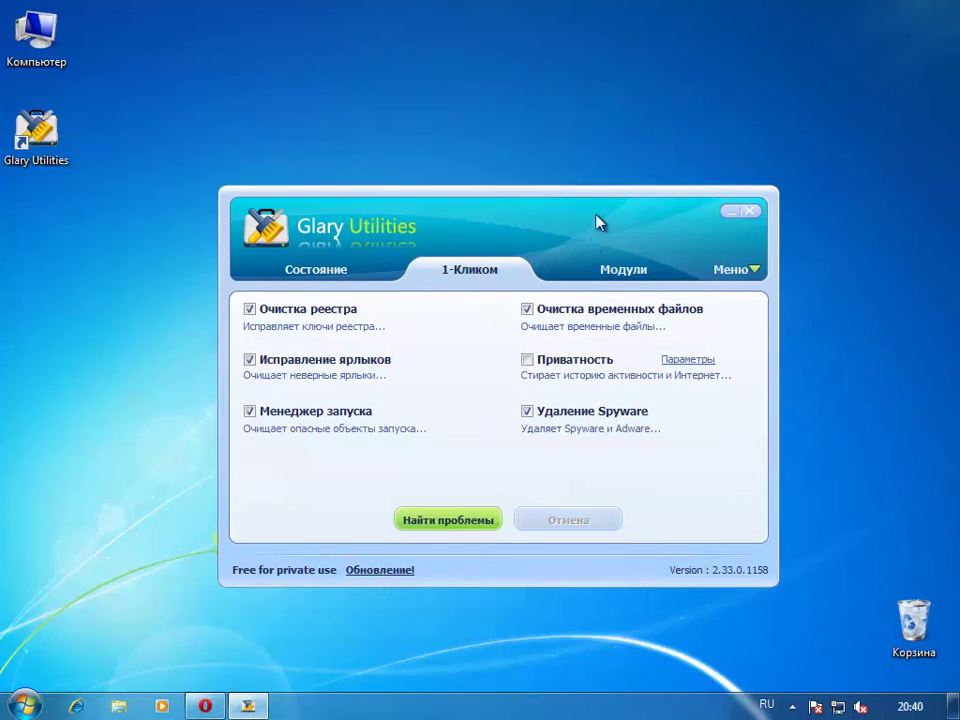
pyautogui.click(611, 278)
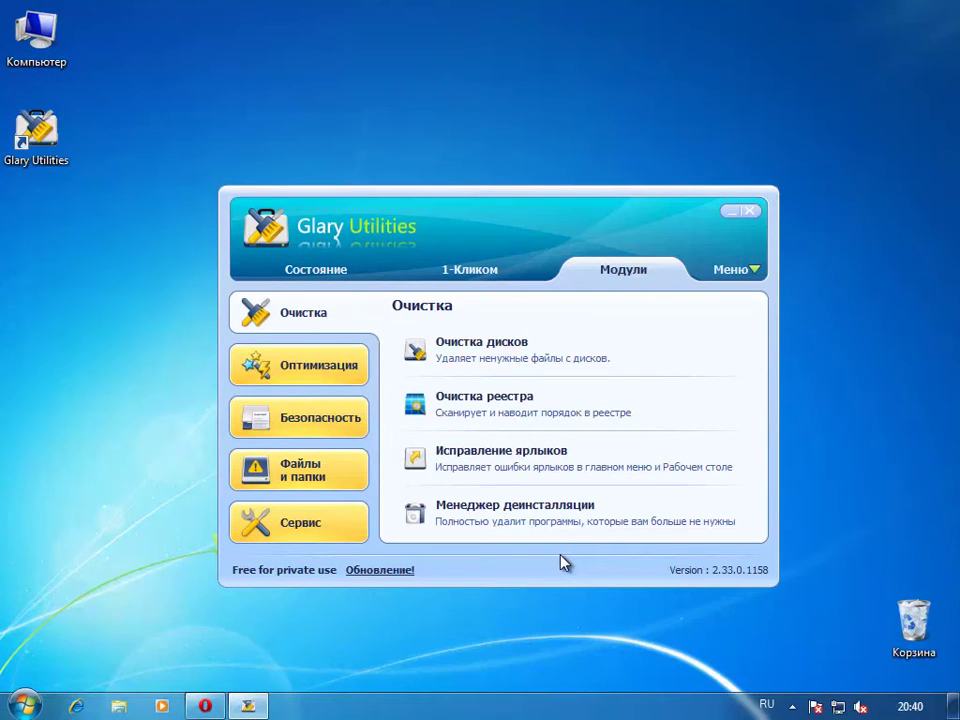
# Step: Open Очистка дисков and examine its junk file types, exclude and include settings, leaving them without changes
pyautogui.click(465, 358)
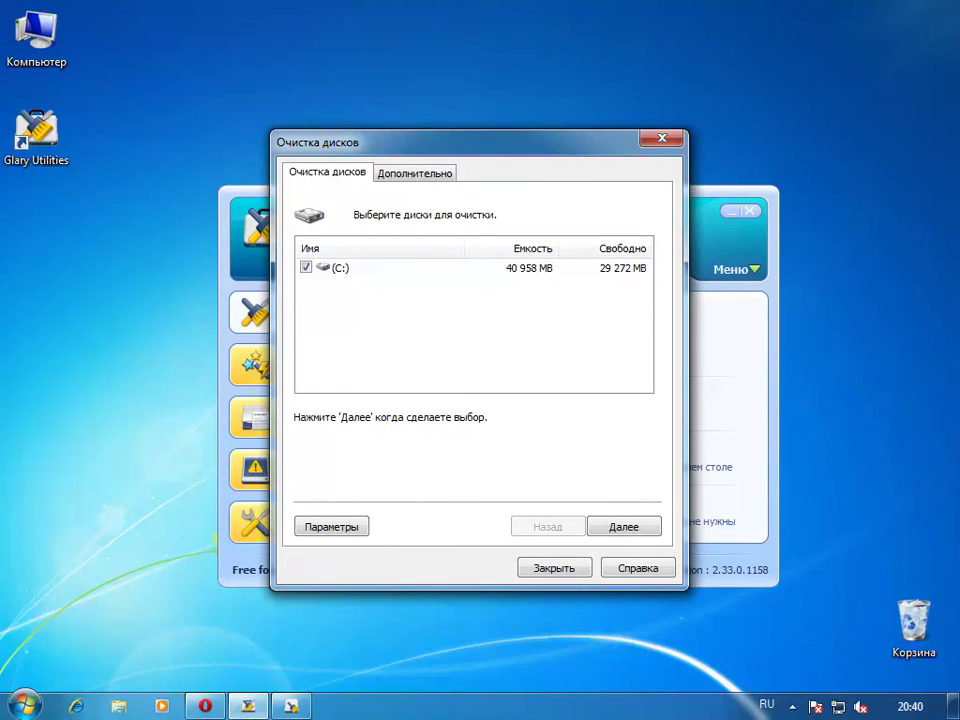
pyautogui.click(346, 533)
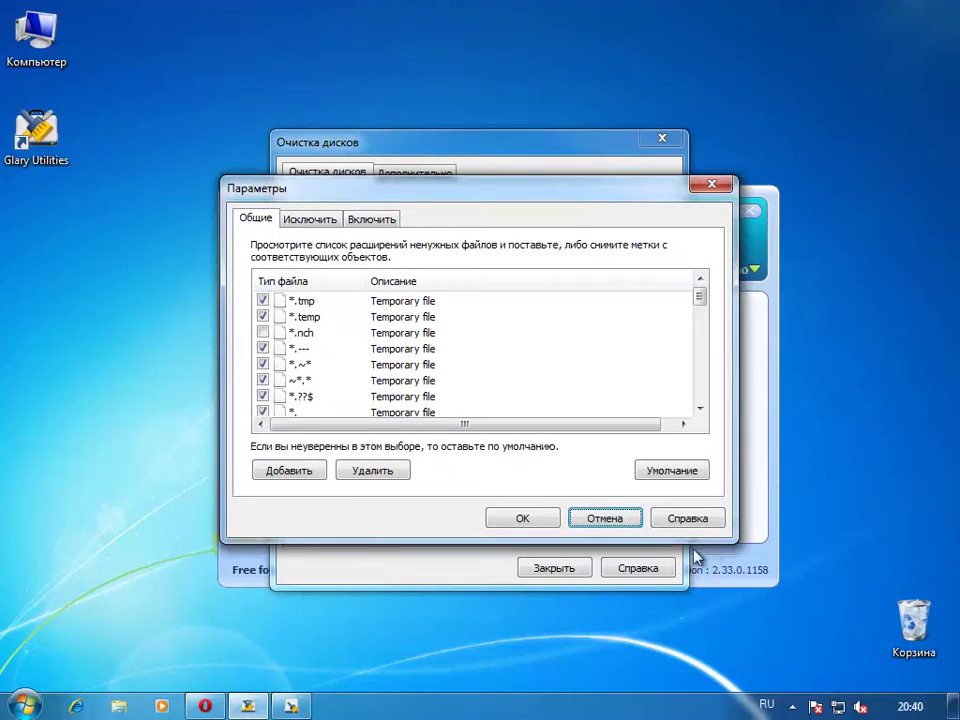
pyautogui.moveTo(699, 297); pyautogui.dragTo(706, 423)
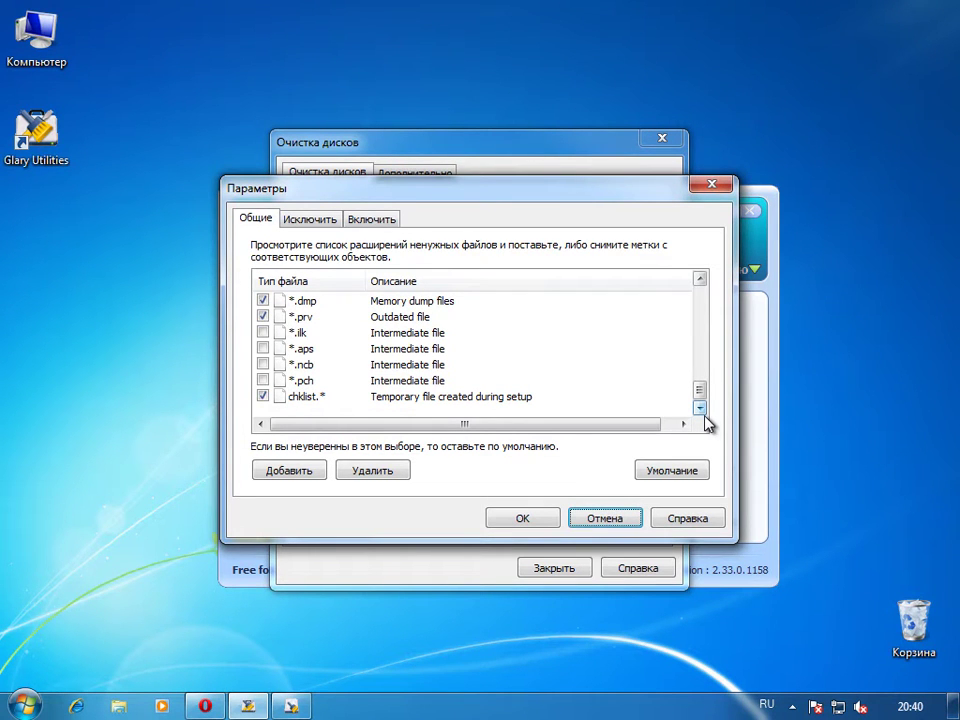
pyautogui.click(310, 218)
pyautogui.click(375, 219)
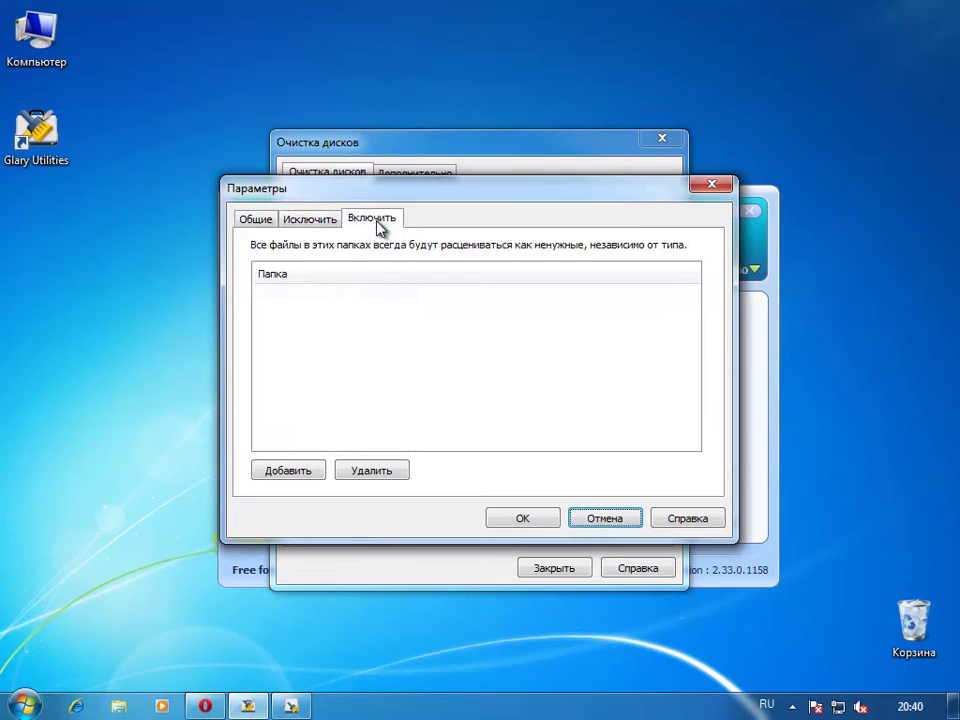
pyautogui.click(711, 184)
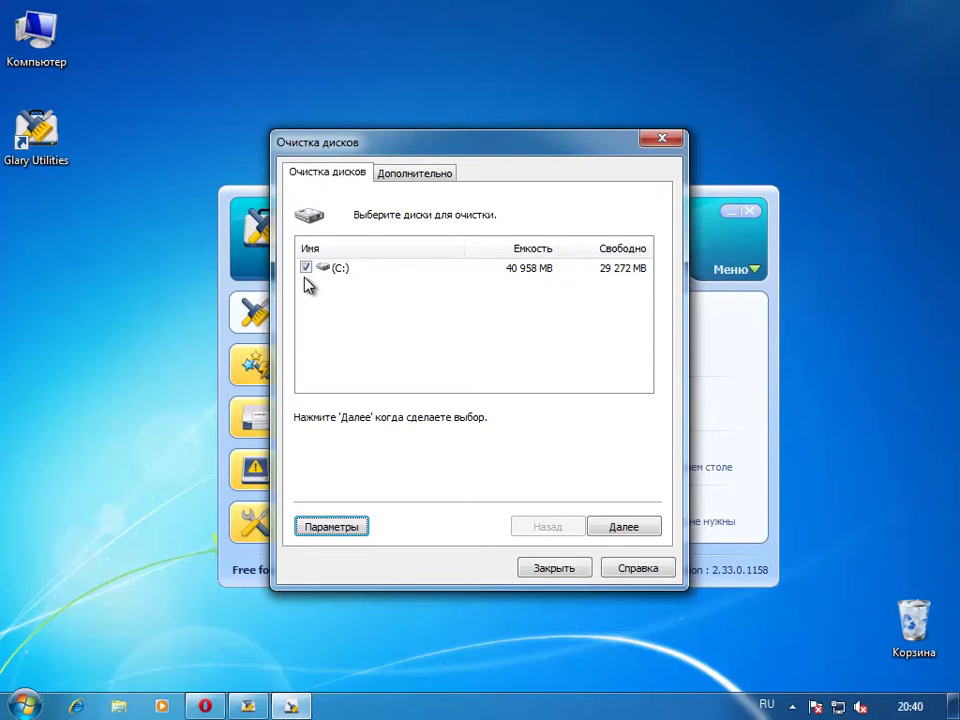
# Step: Scan drive C: for unneeded files and view the description of the temporary internet files category
pyautogui.click(622, 526)
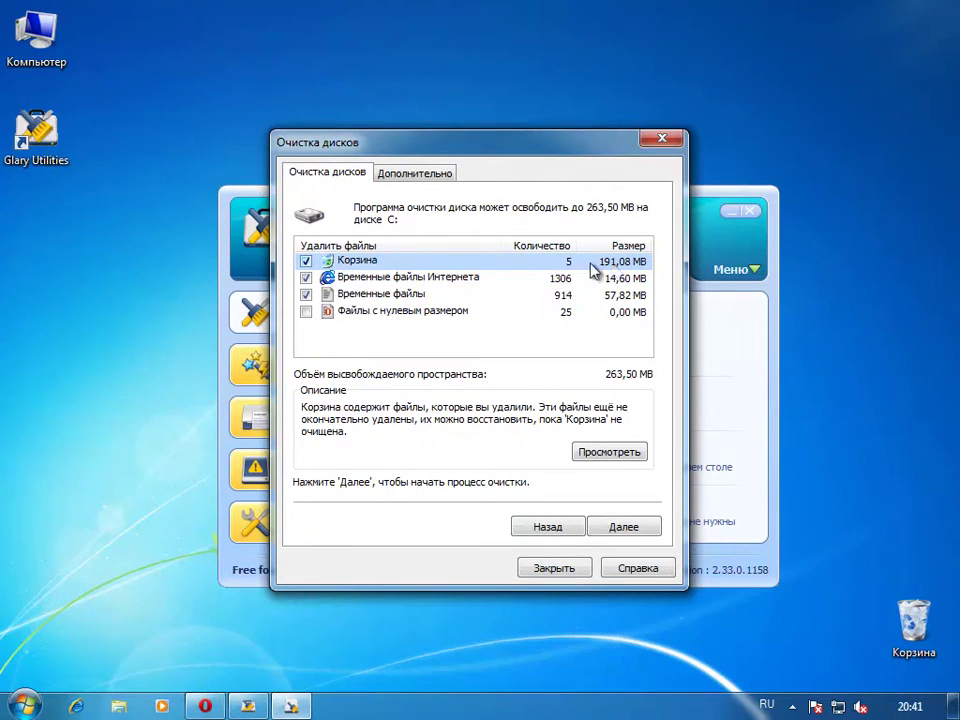
pyautogui.click(424, 284)
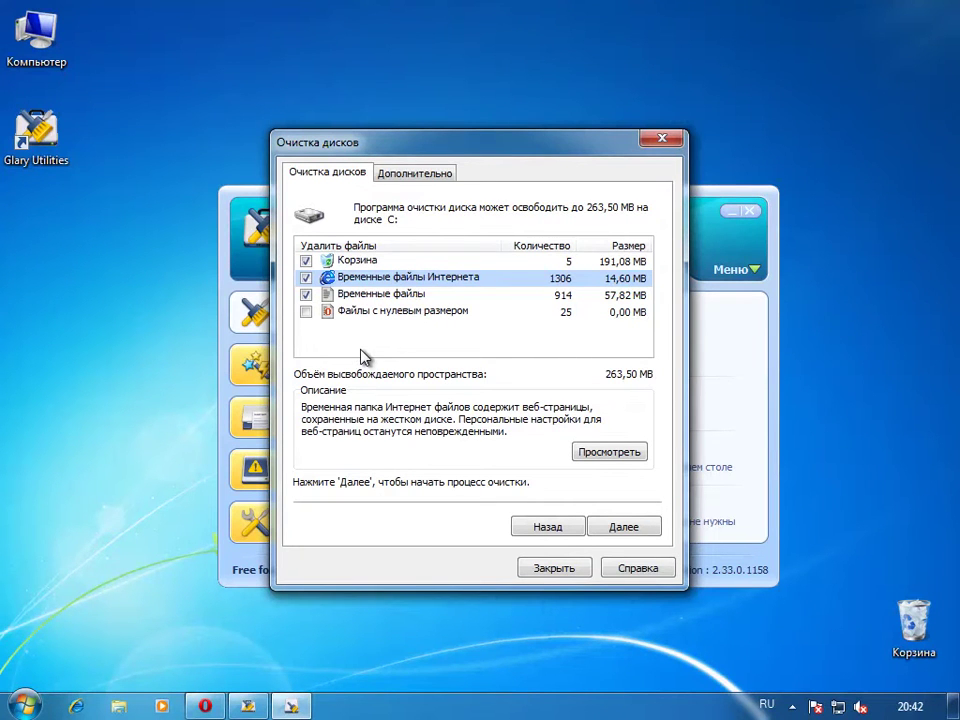
# Step: Check the Windows components cleanup and the backups for restoring deleted temporary files, and close Очистка дисков
pyautogui.click(437, 175)
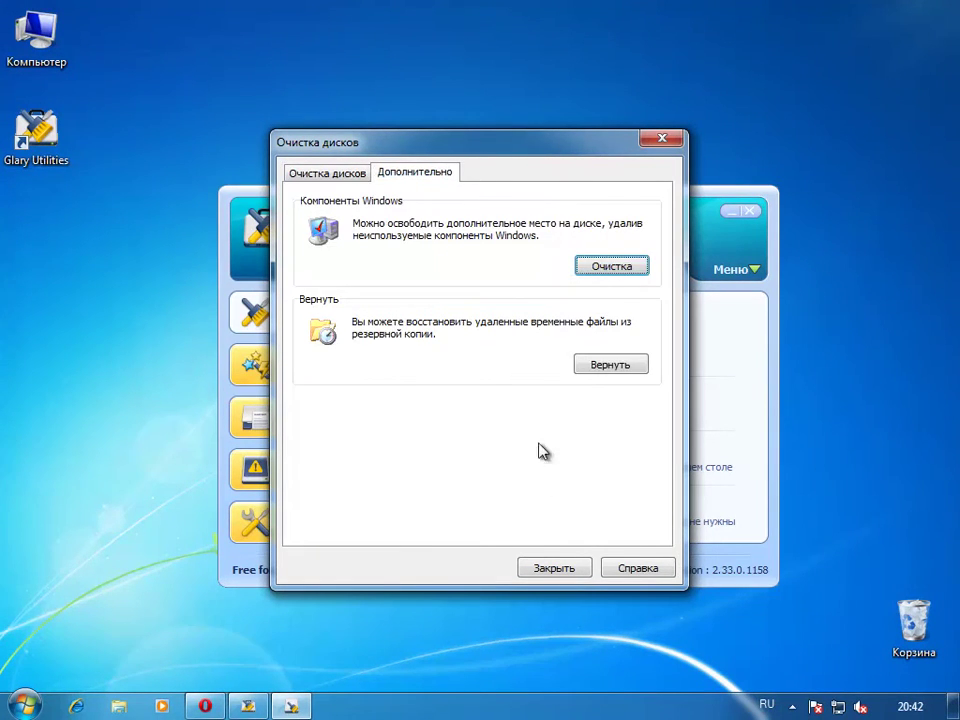
pyautogui.click(612, 266)
pyautogui.click(617, 367)
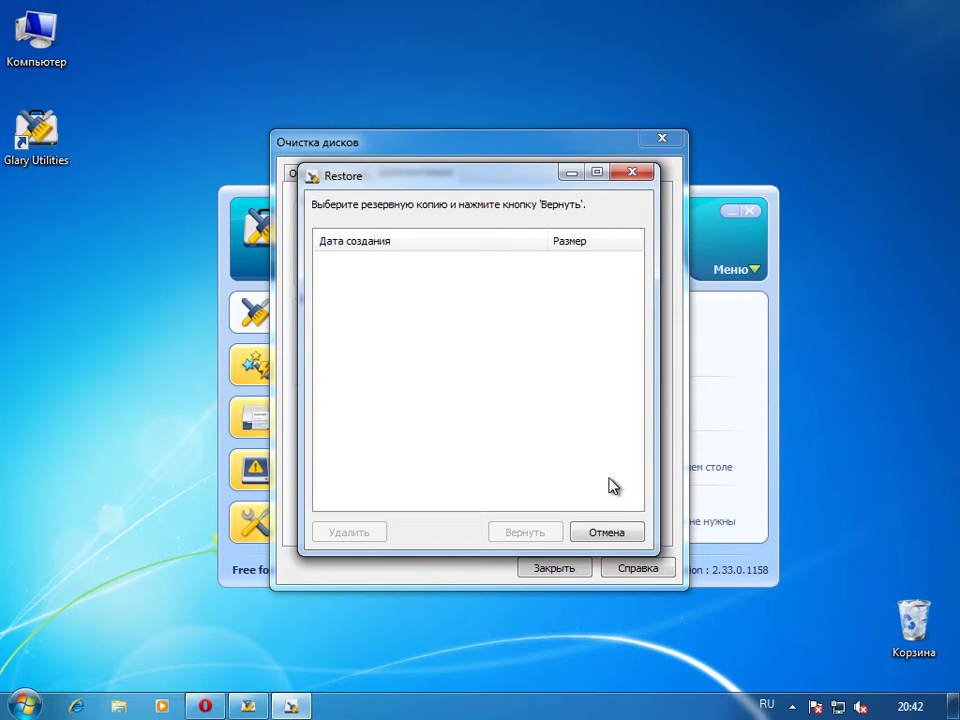
pyautogui.moveTo(475, 178); pyautogui.dragTo(518, 168)
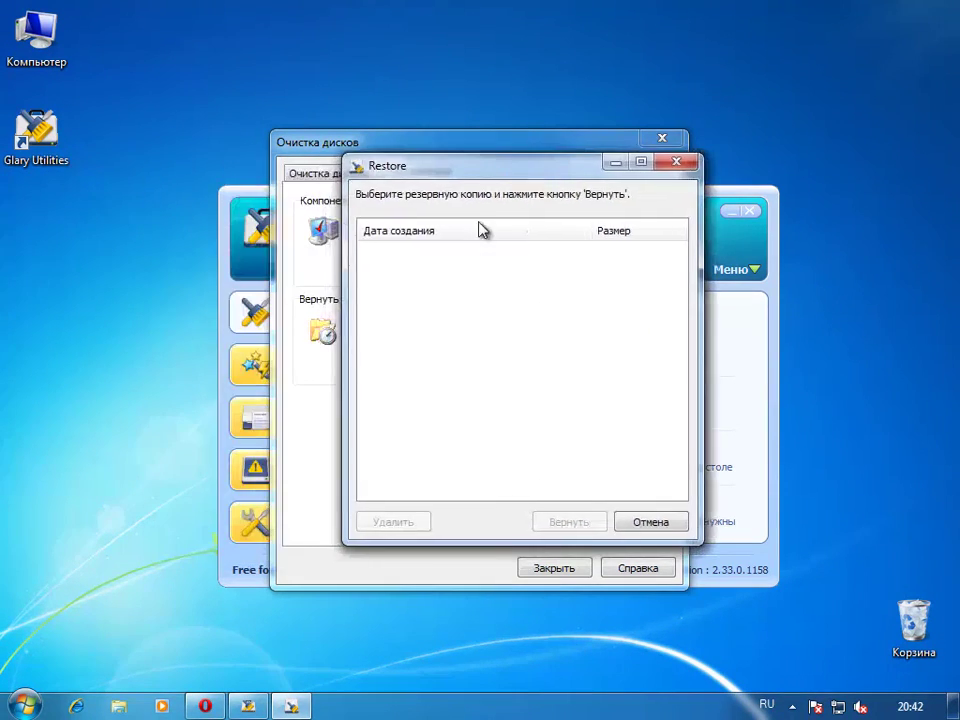
pyautogui.click(650, 521)
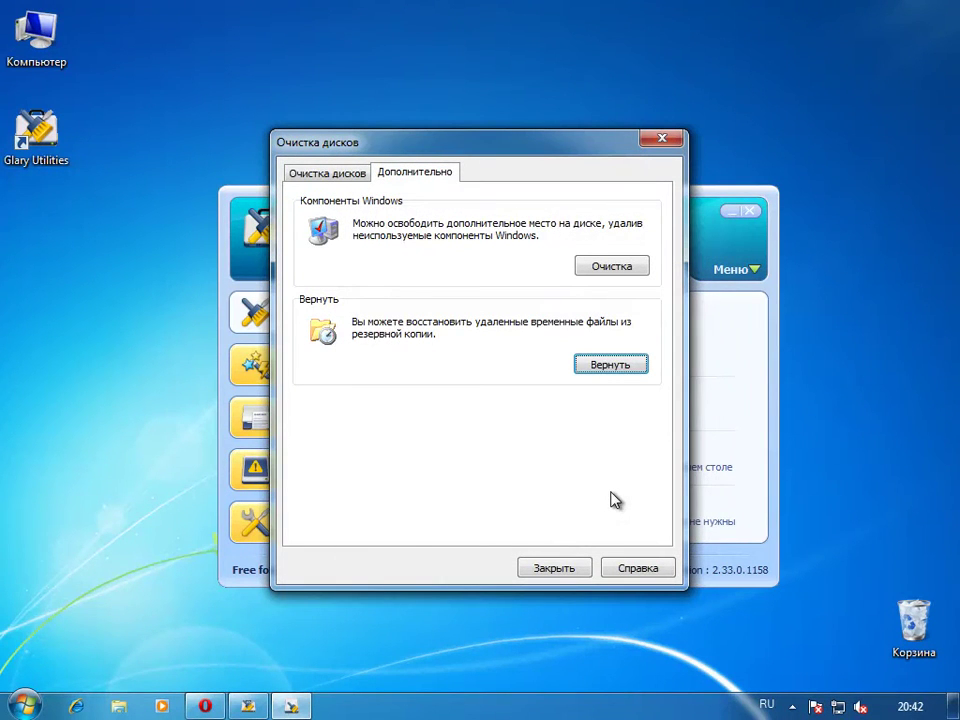
pyautogui.click(549, 569)
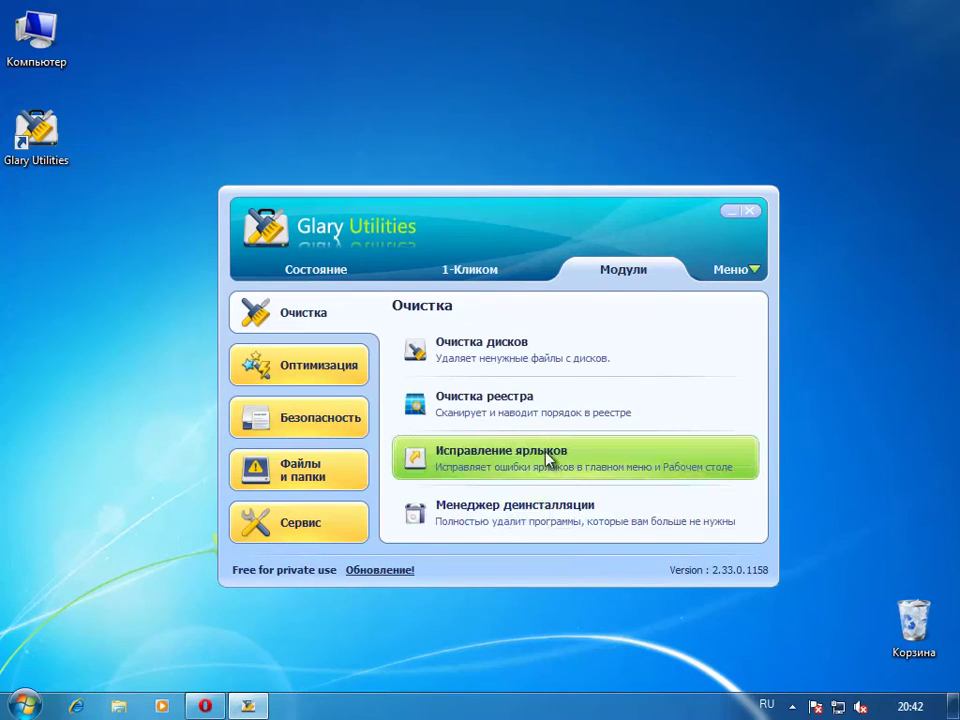
# Step: Open Очистка реестра, scan all registry areas for errors, and close the scan summary without repairing anything
pyautogui.click(547, 406)
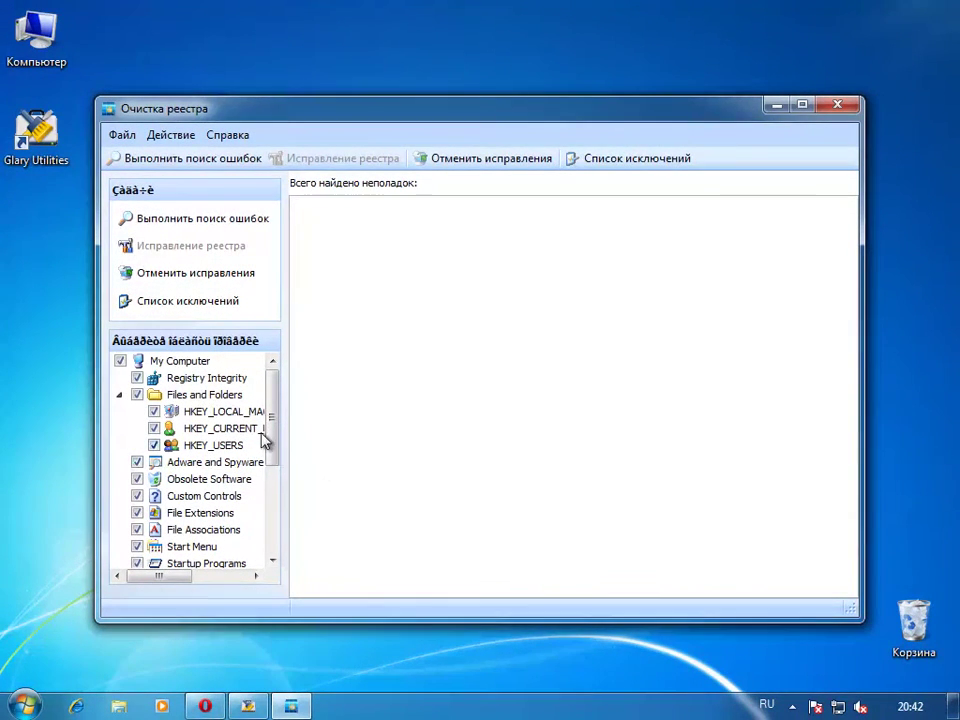
pyautogui.moveTo(273, 435); pyautogui.dragTo(259, 388)
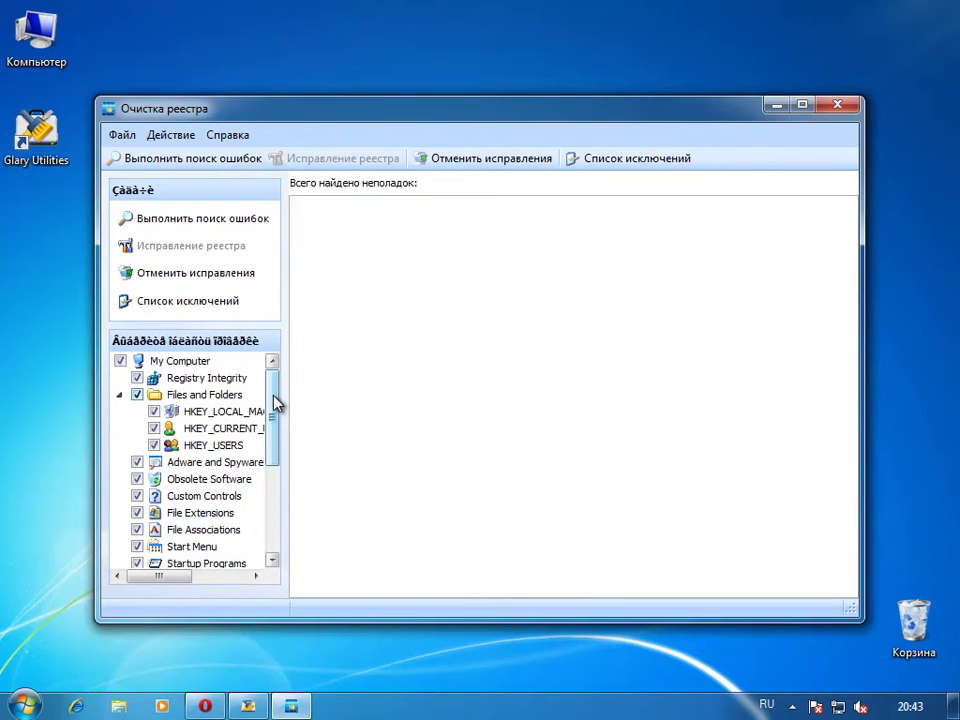
pyautogui.moveTo(272, 396)
pyautogui.mouseDown()
pyautogui.moveTo(296, 499)
pyautogui.moveTo(276, 542)
pyautogui.moveTo(265, 421)
pyautogui.moveTo(272, 373)
pyautogui.mouseUp()
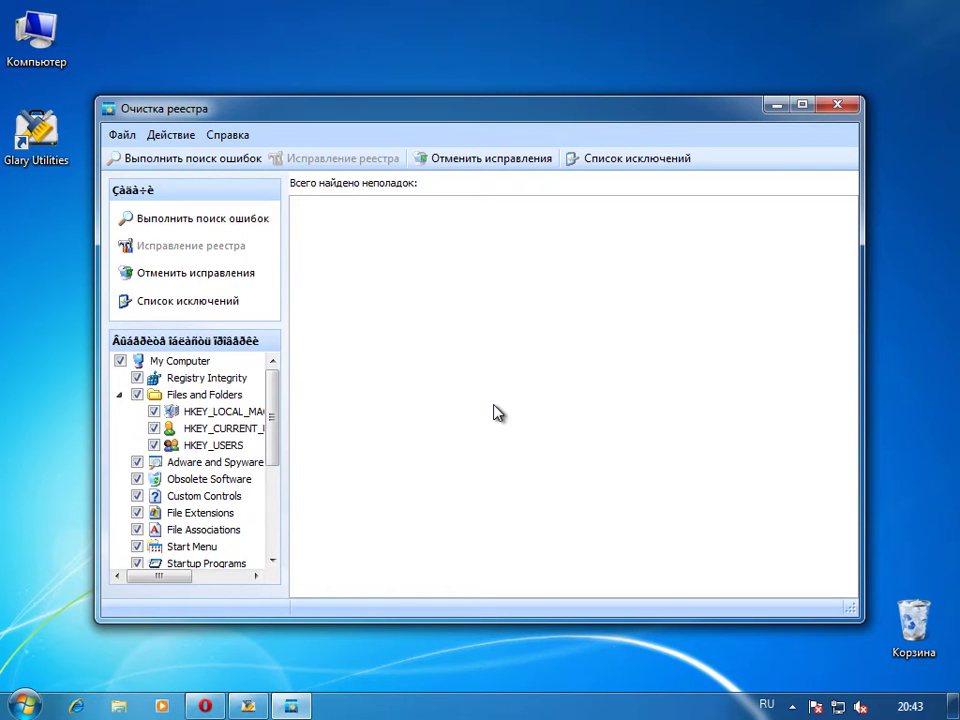
pyautogui.click(186, 163)
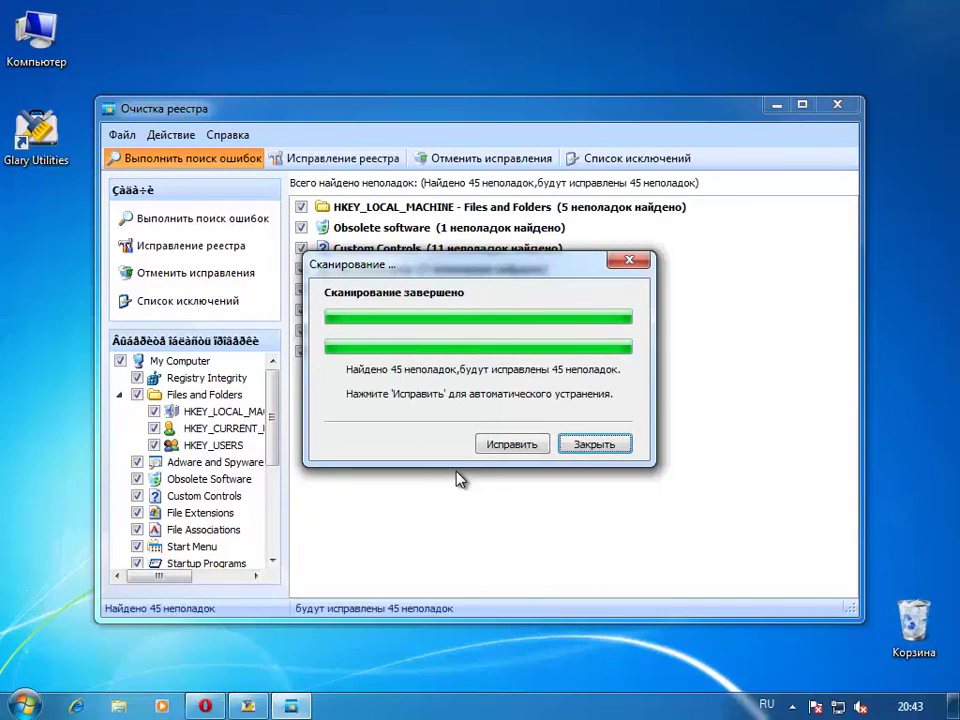
pyautogui.moveTo(503, 267); pyautogui.dragTo(530, 276)
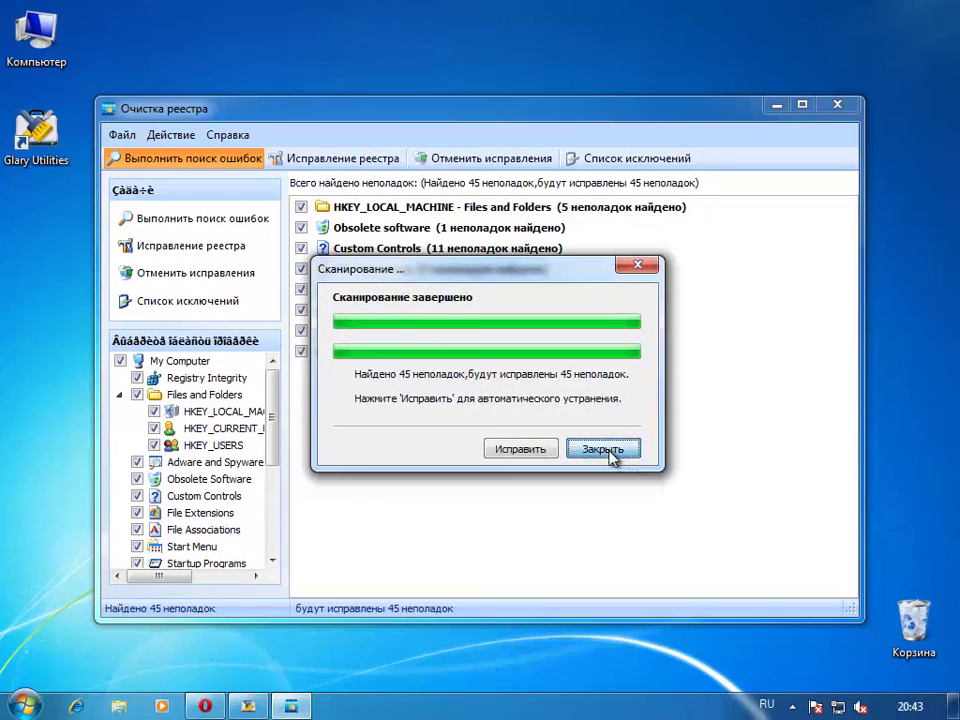
pyautogui.click(617, 453)
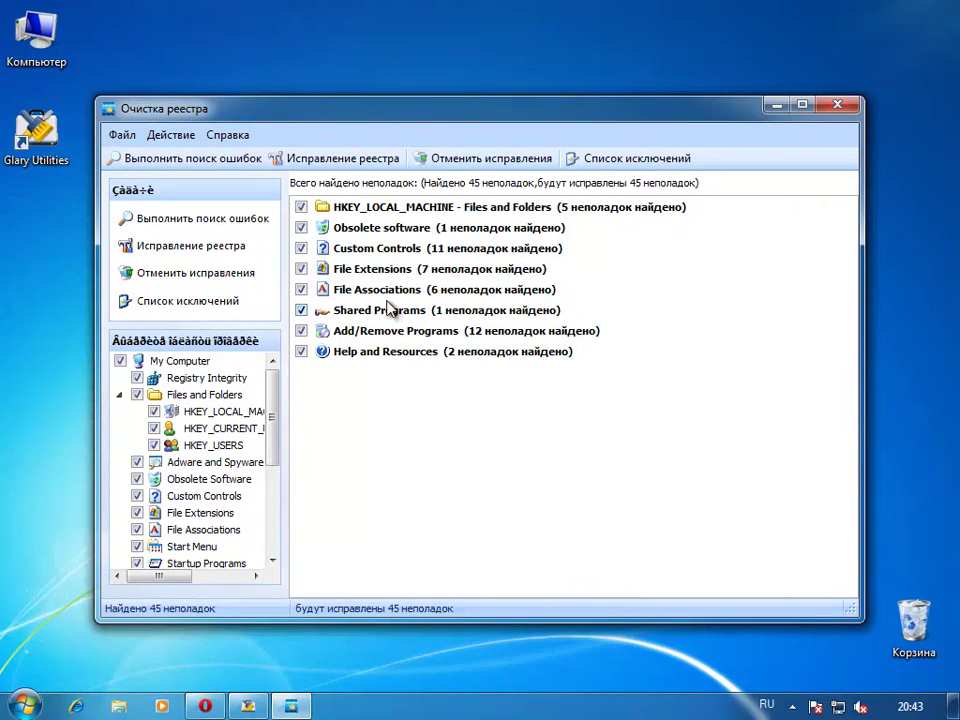
# Step: Expand the Obsolete software and Custom Controls groups and examine the registry problems listed in them
pyautogui.click(392, 227)
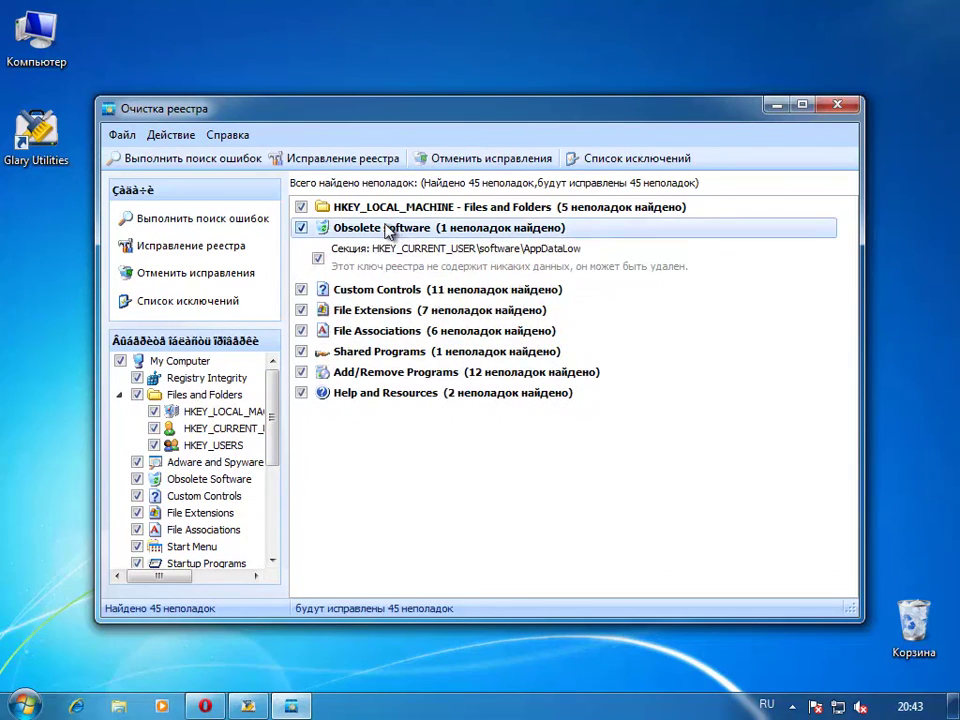
pyautogui.click(405, 289)
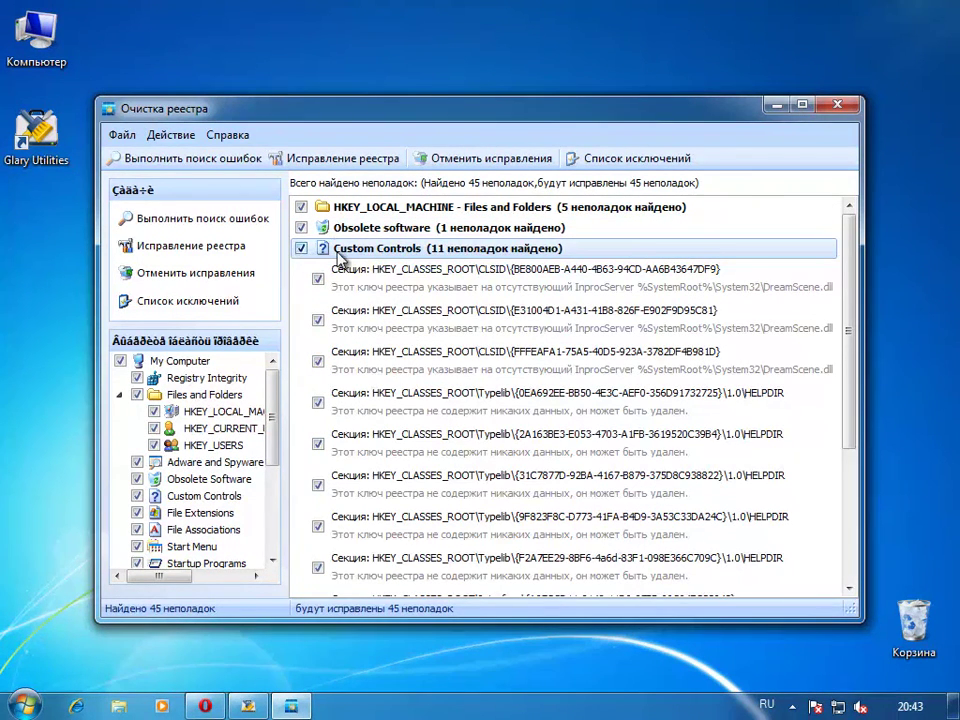
pyautogui.scroll(-3, 375, 343)
pyautogui.scroll(3, 360, 320)
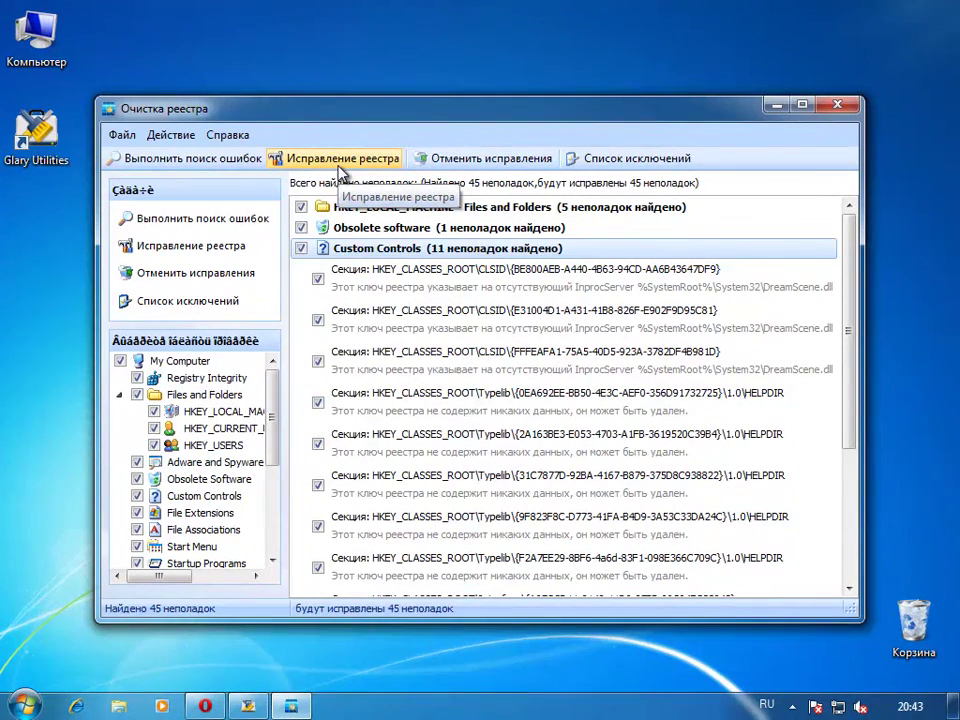
pyautogui.scroll(-5, 428, 390)
pyautogui.scroll(5, 422, 440)
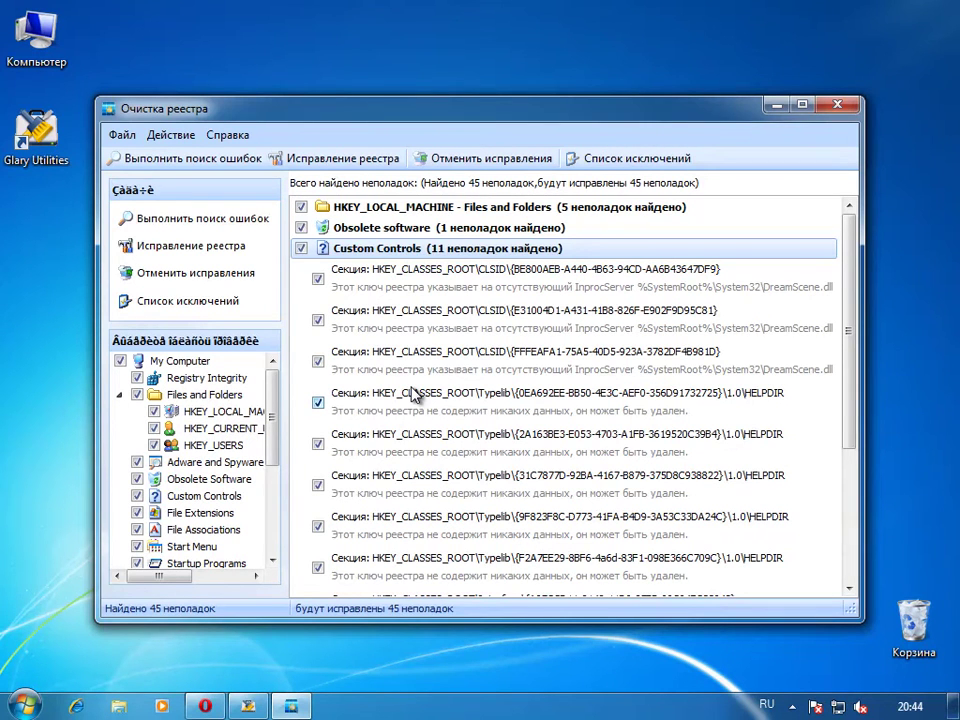
# Step: Check the list of registry backups available for undoing repairs, and close it without restoring anything
pyautogui.moveTo(578, 106); pyautogui.dragTo(590, 650)
pyautogui.moveTo(540, 651); pyautogui.dragTo(507, 85)
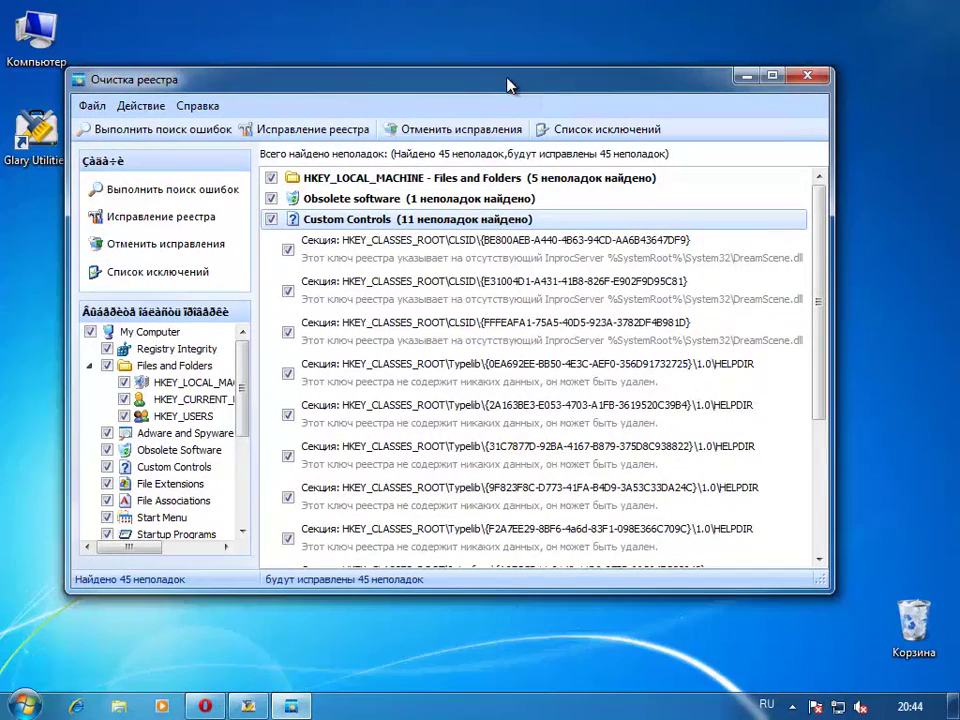
pyautogui.click(449, 131)
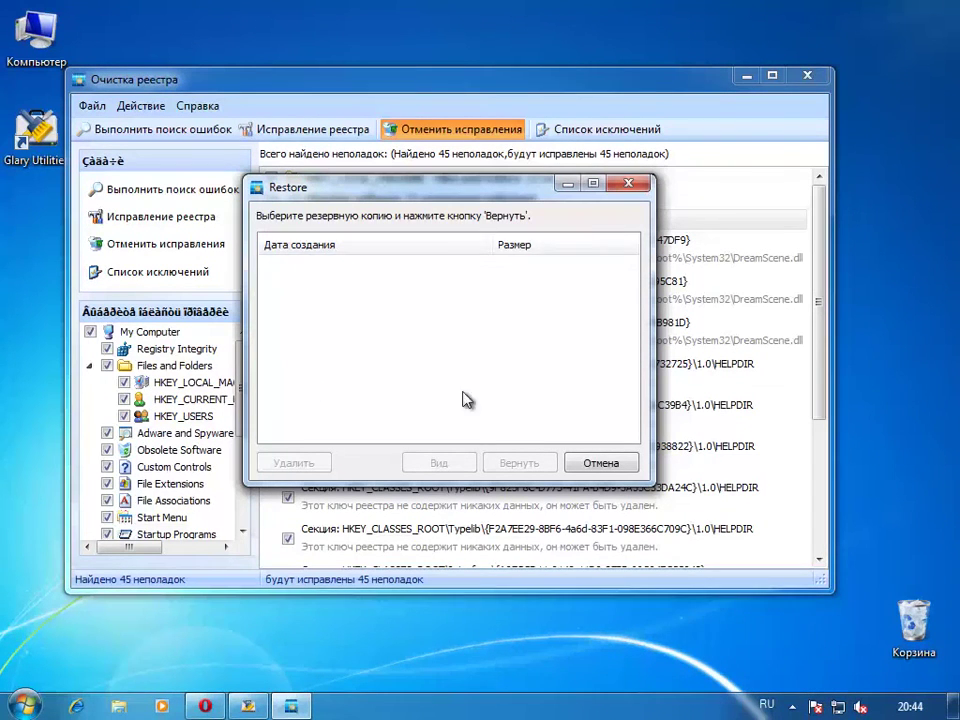
pyautogui.click(627, 184)
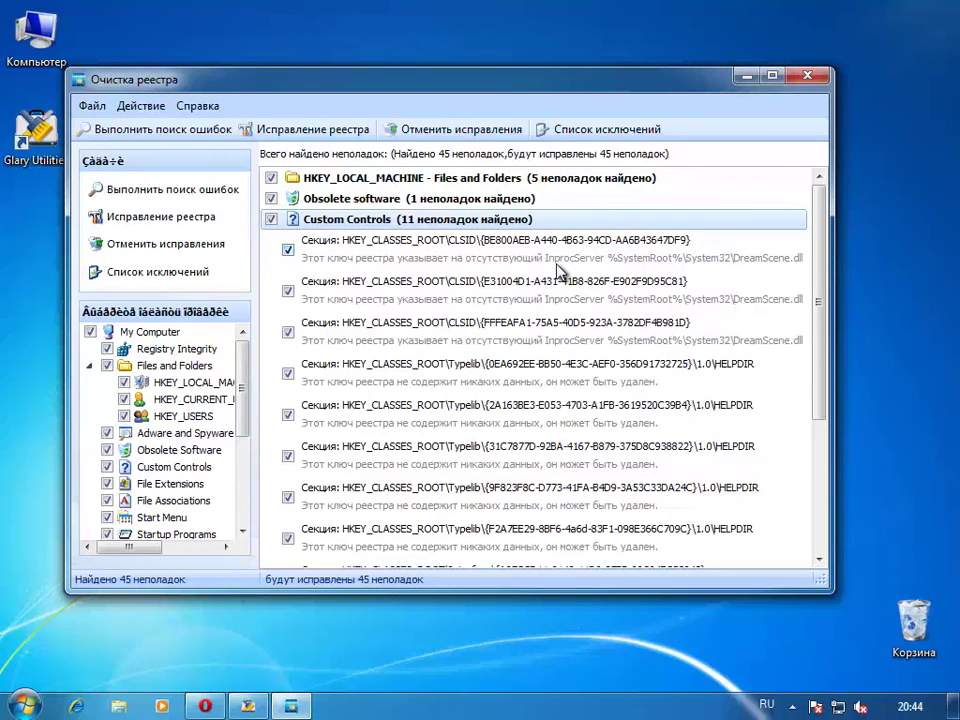
# Step: Look over the rest of the found registry problems and the list of areas selected for scanning
pyautogui.scroll(-5, 718, 360)
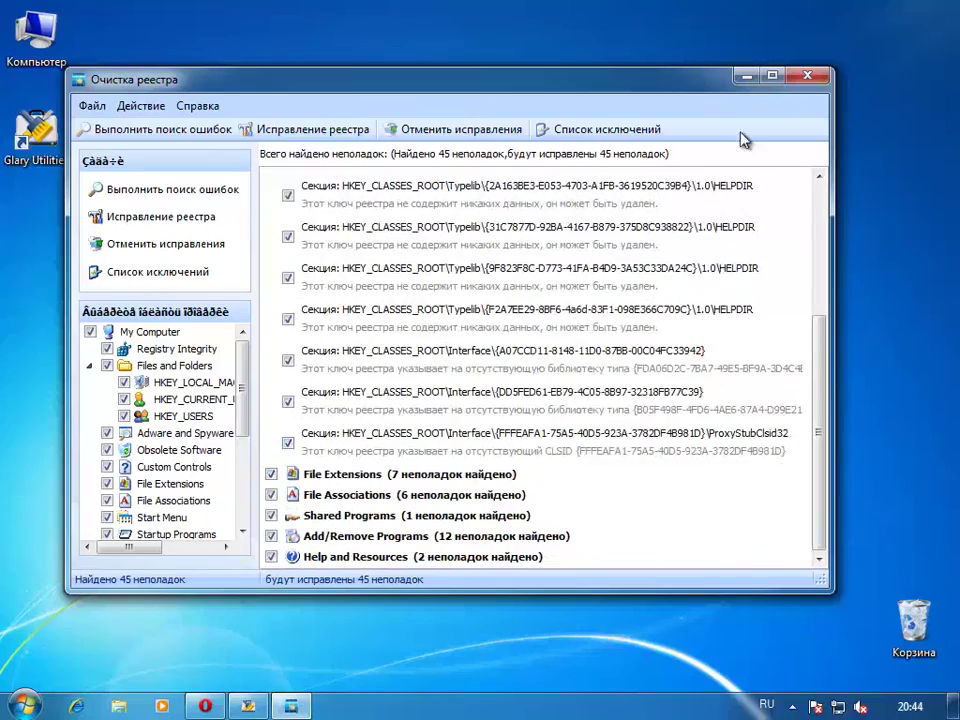
pyautogui.click(600, 129)
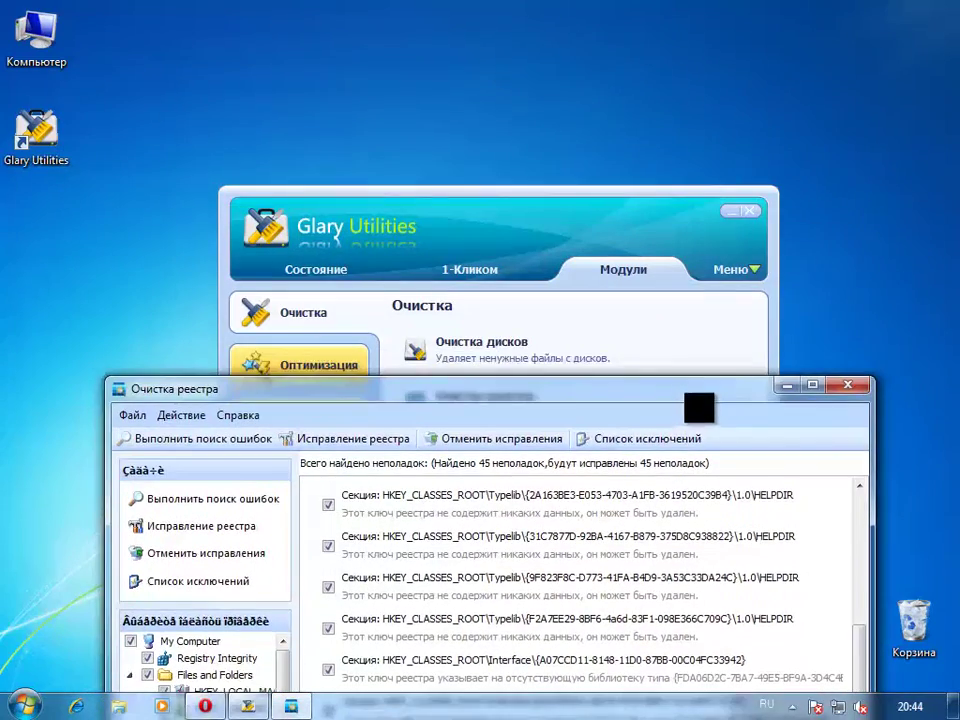
pyautogui.moveTo(686, 390); pyautogui.dragTo(686, 422)
pyautogui.moveTo(477, 432); pyautogui.dragTo(455, 113)
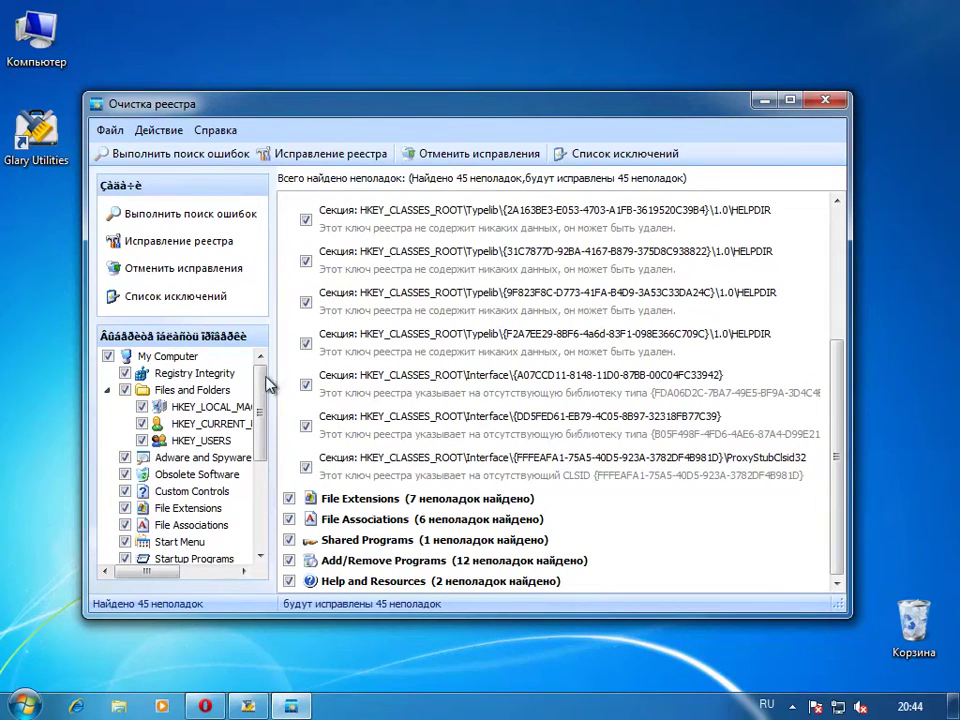
pyautogui.scroll(-4, 258, 420)
pyautogui.scroll(4, 200, 450)
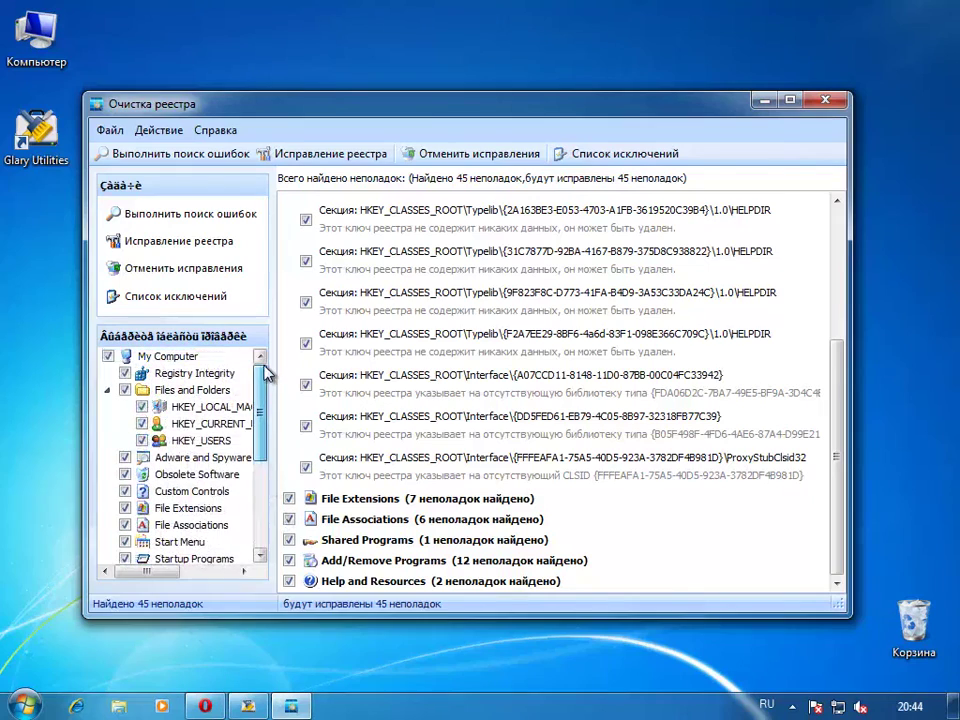
pyautogui.moveTo(838, 476); pyautogui.dragTo(825, 299)
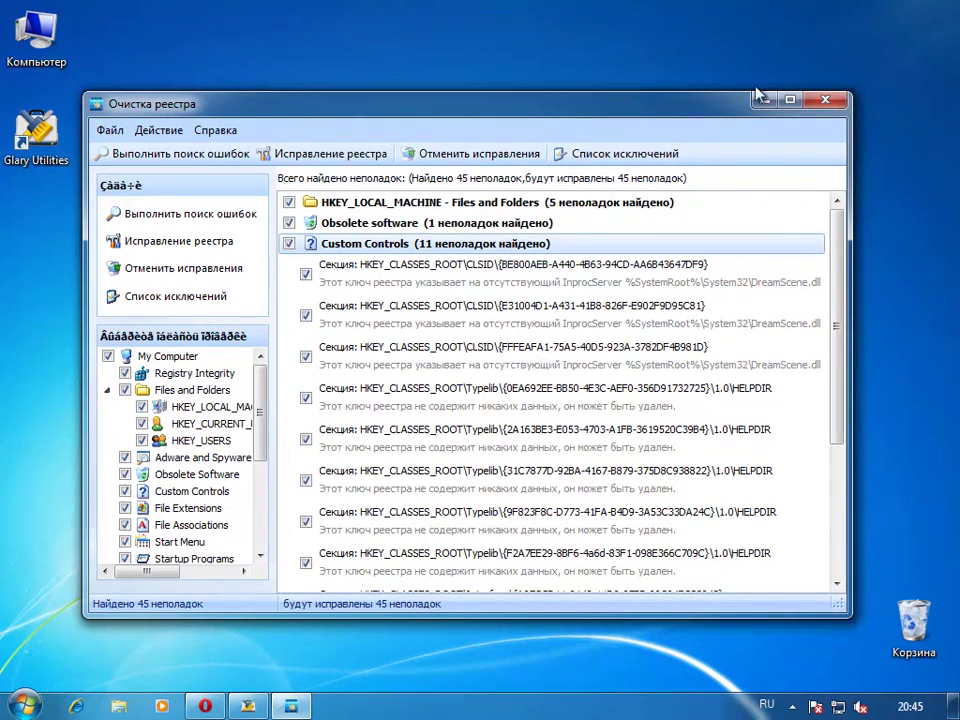
# Step: Close Очистка реестра, open Исправление ярлыков, and look at the Start menu programs covered by the default shortcut scan
pyautogui.click(825, 101)
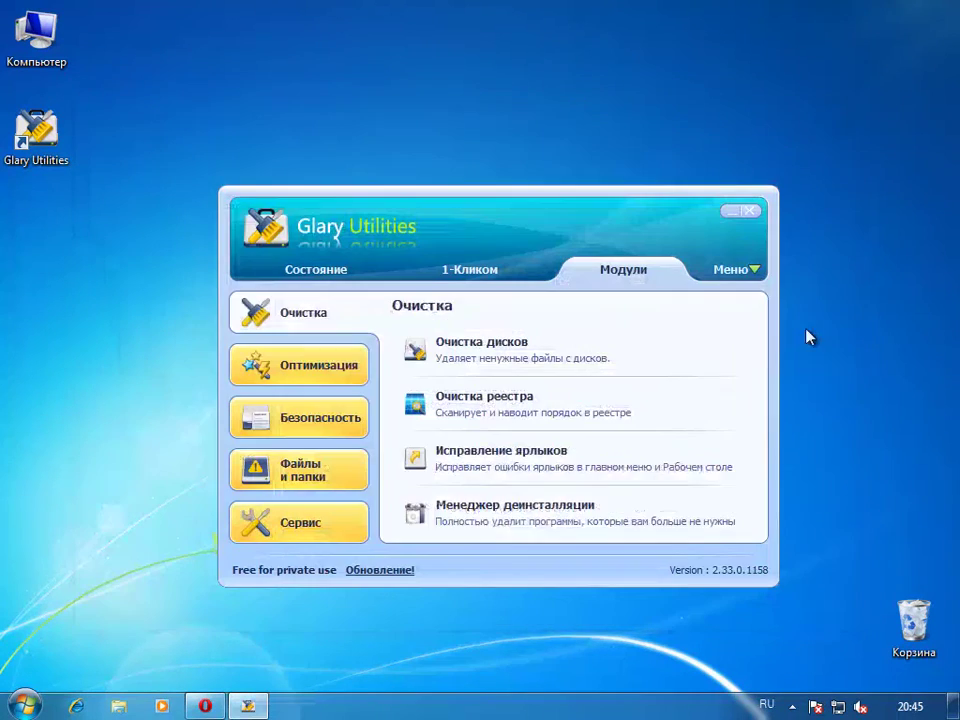
pyautogui.click(494, 460)
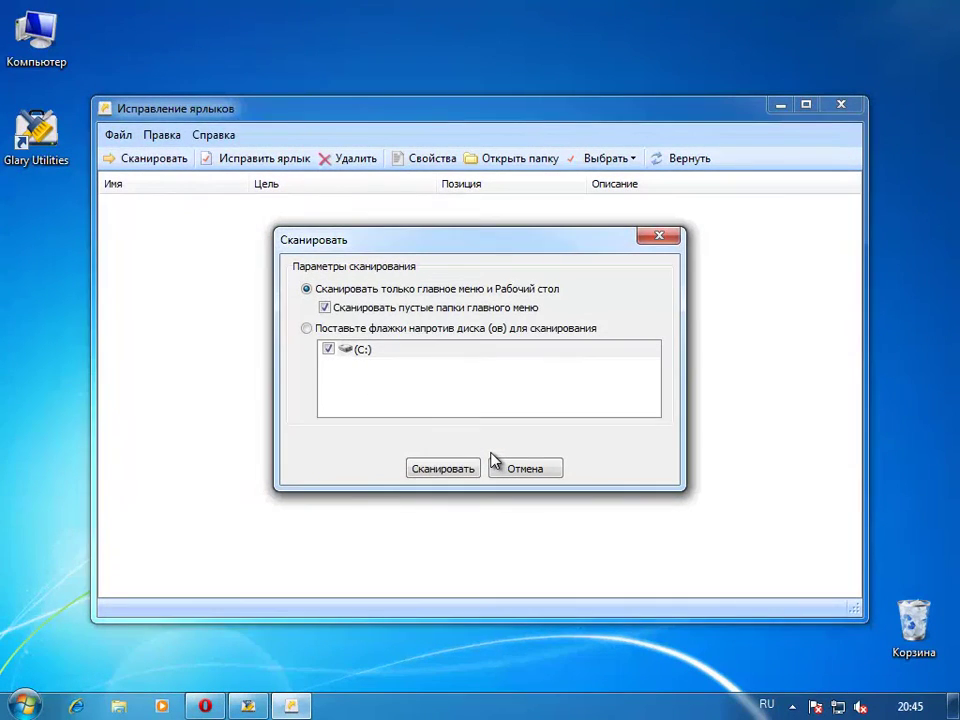
pyautogui.click(24, 705)
pyautogui.click(63, 628)
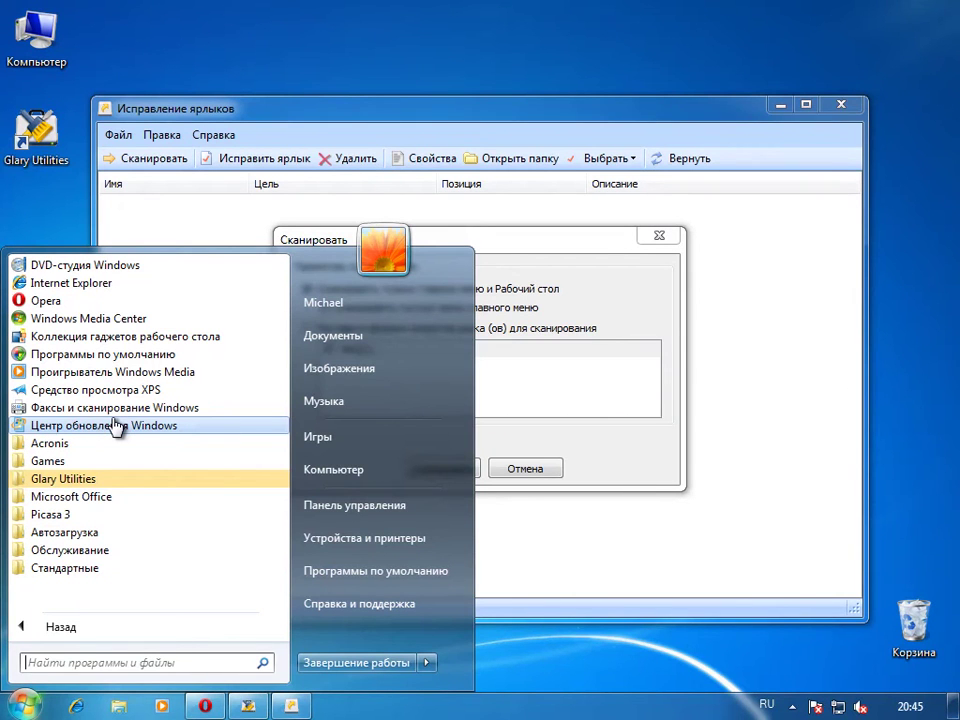
pyautogui.click(529, 249)
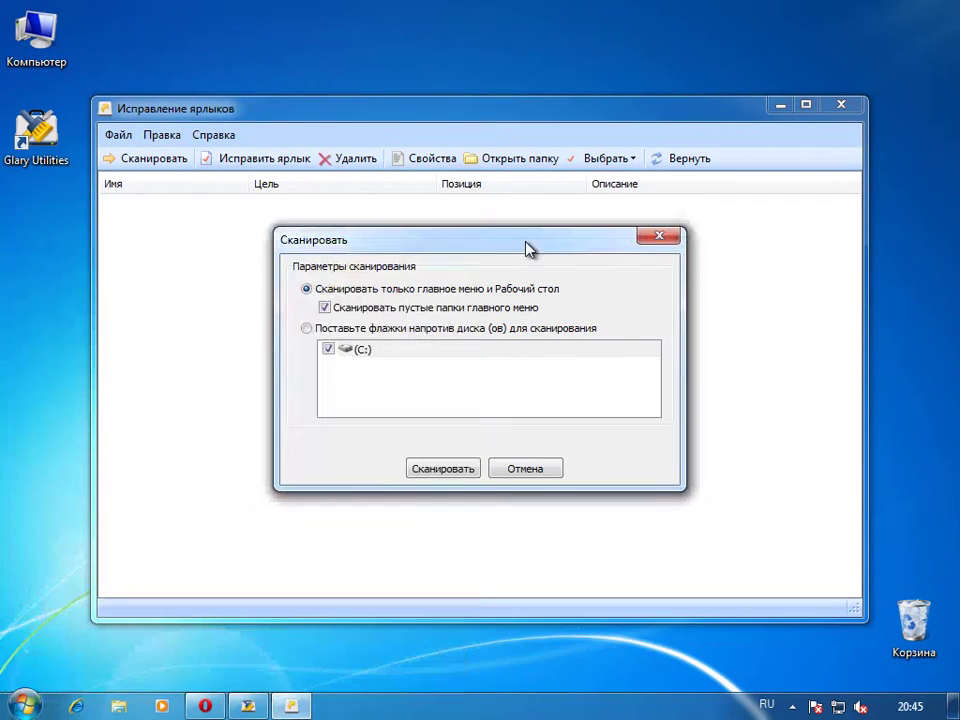
pyautogui.moveTo(529, 249); pyautogui.dragTo(492, 262)
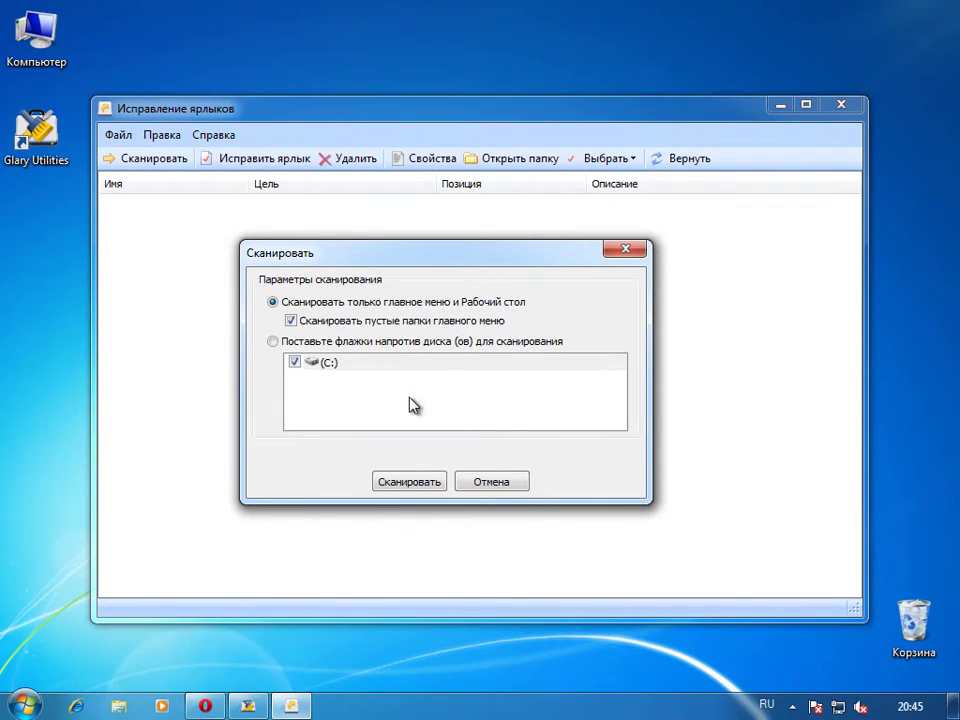
pyautogui.click(25, 705)
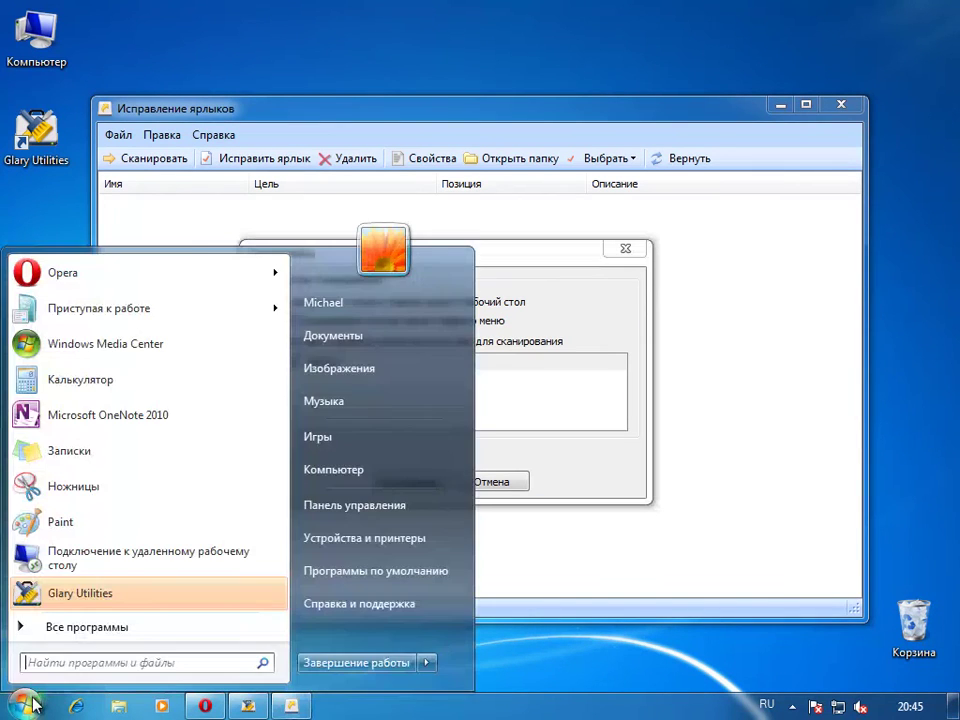
pyautogui.click(25, 705)
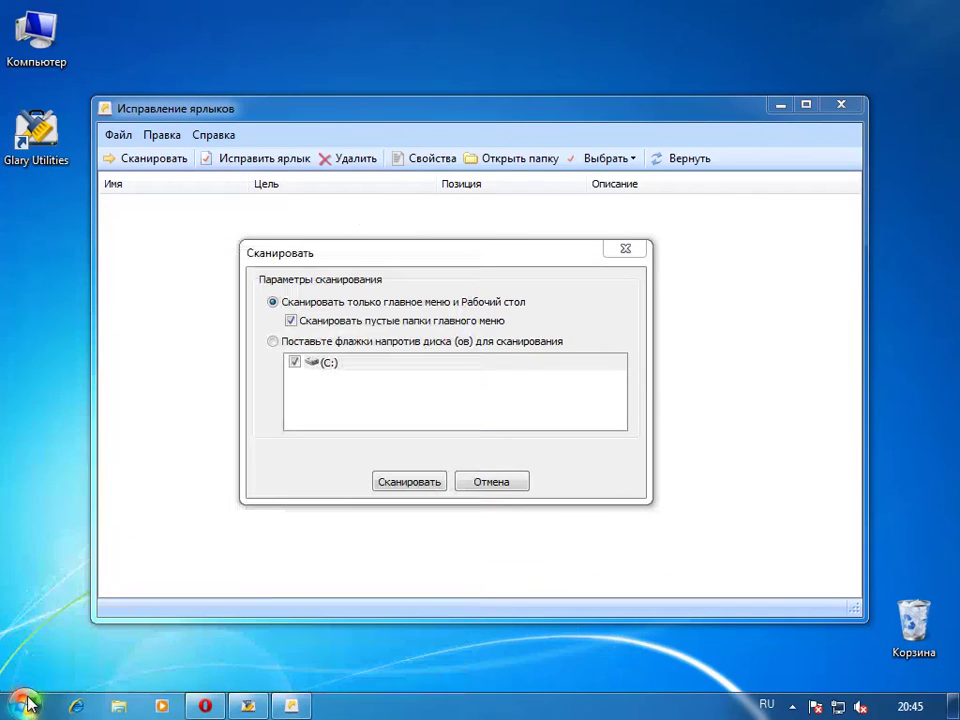
pyautogui.click(283, 302)
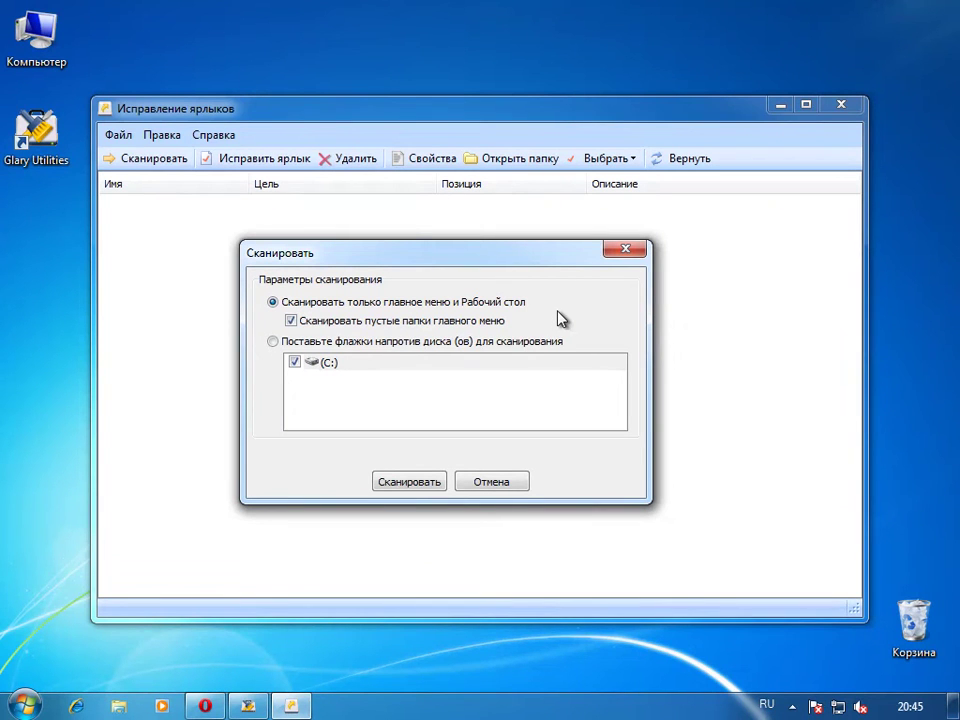
# Step: Switch the shortcut scan to selected disks with C: included, and browse the local disk C: in Компьютер
pyautogui.click(273, 342)
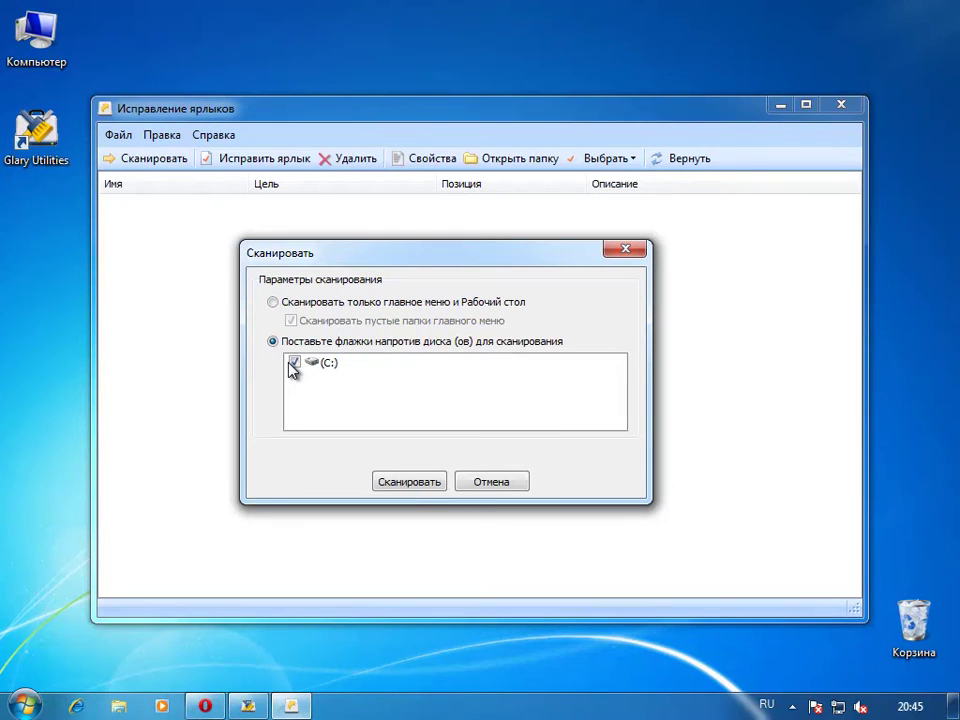
pyautogui.doubleClick(40, 55)
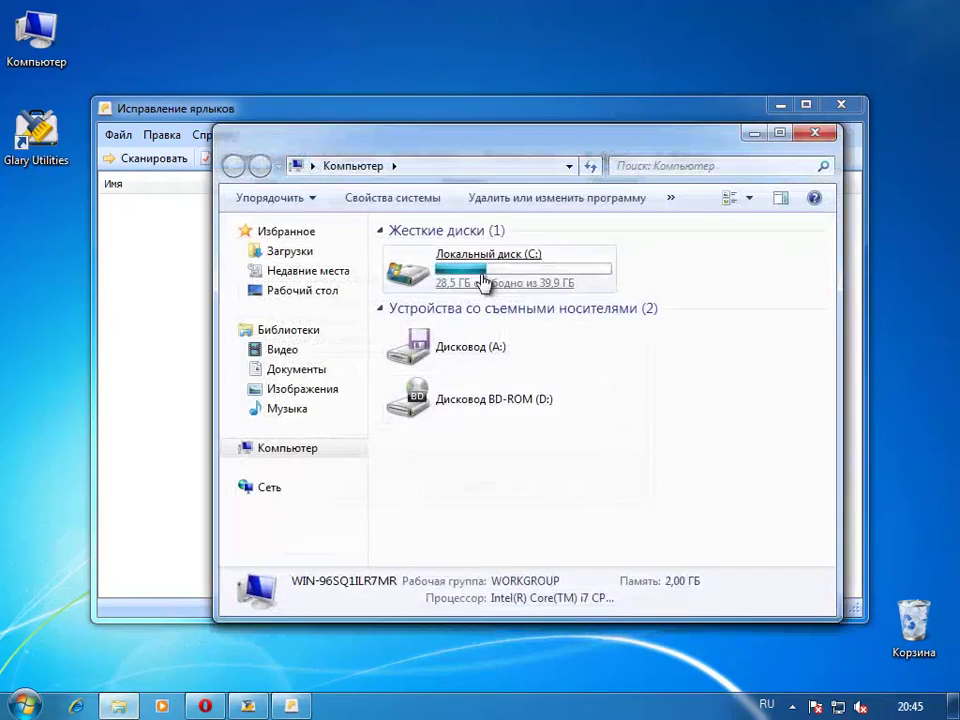
pyautogui.doubleClick(483, 285)
pyautogui.click(467, 296)
pyautogui.click(470, 313)
pyautogui.doubleClick(470, 313)
pyautogui.click(814, 133)
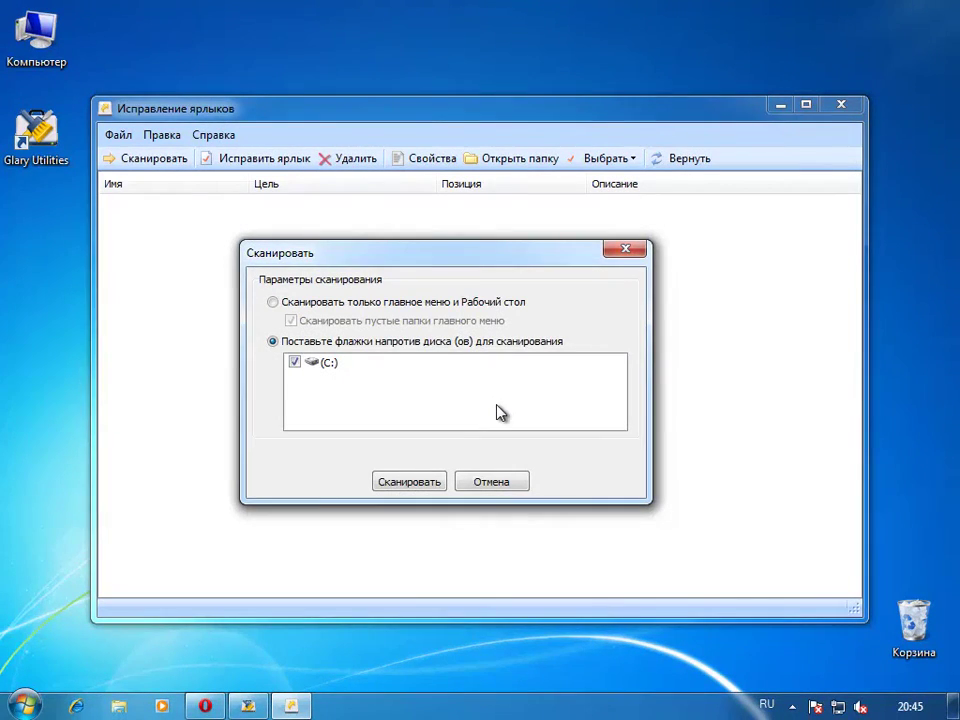
# Step: Scan only the main menu and Desktop for broken shortcuts, including empty main menu folders, and close the shortcut module
pyautogui.click(403, 303)
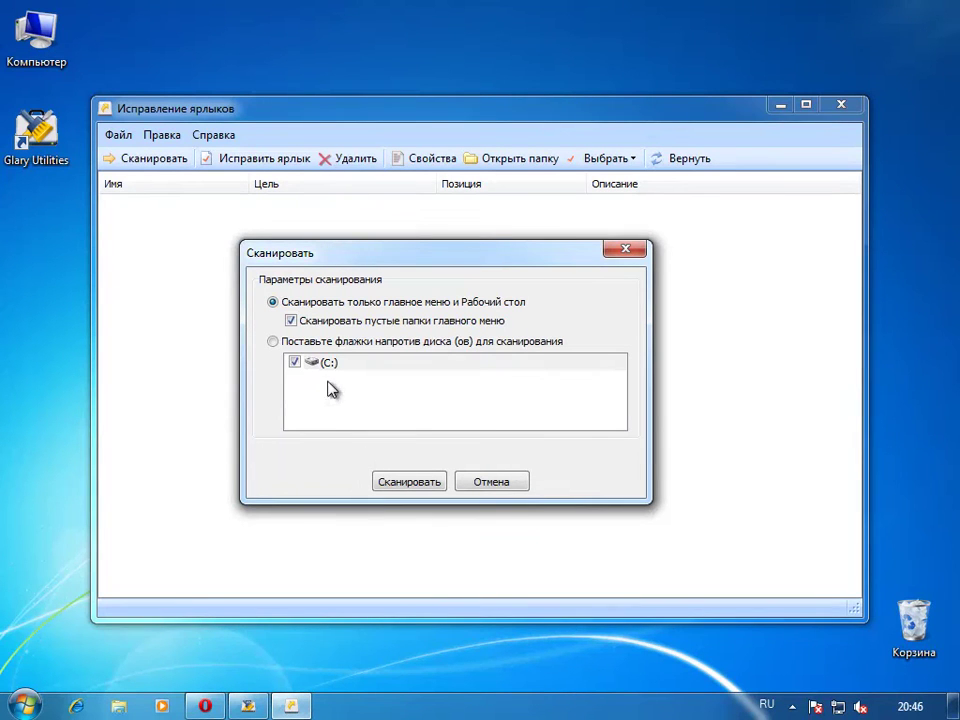
pyautogui.click(418, 482)
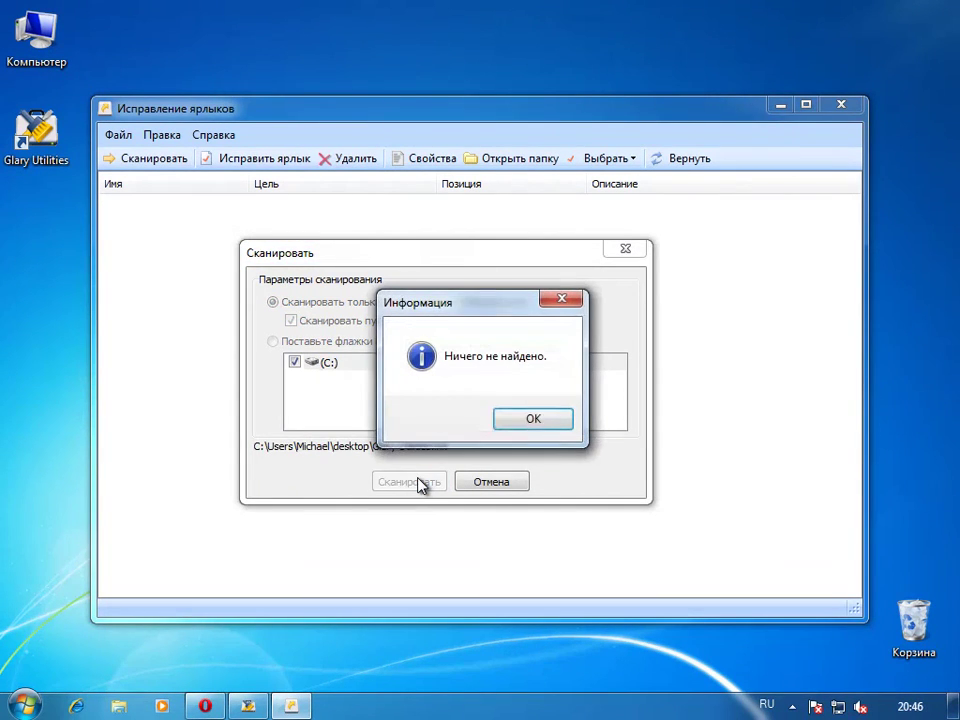
pyautogui.moveTo(460, 304)
pyautogui.mouseDown()
pyautogui.moveTo(482, 312)
pyautogui.moveTo(512, 436)
pyautogui.moveTo(454, 317)
pyautogui.mouseUp()
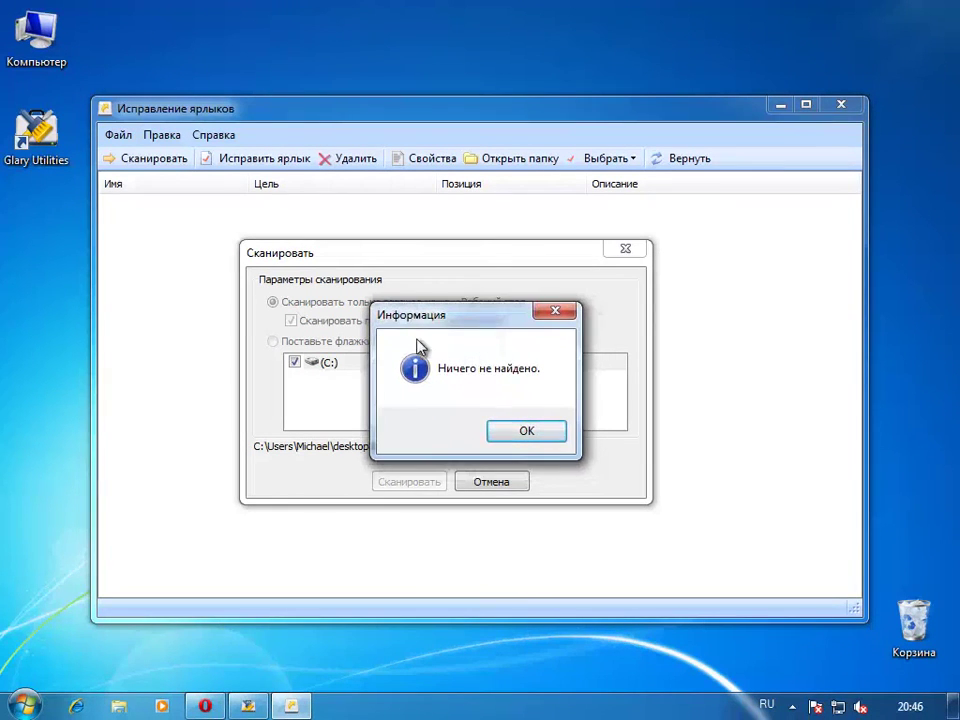
pyautogui.click(528, 430)
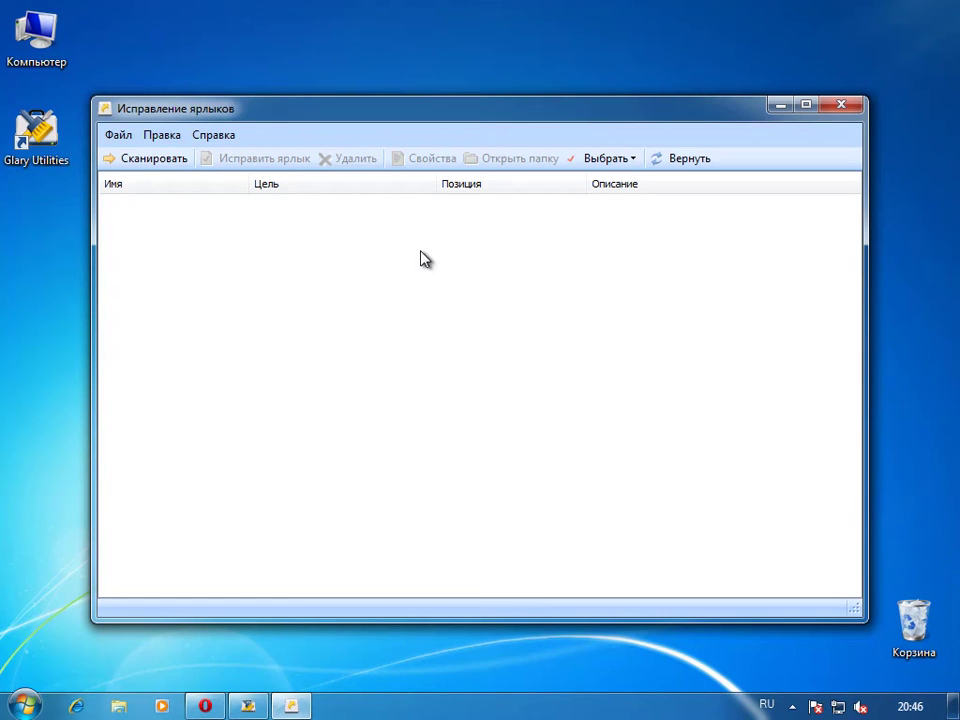
pyautogui.click(843, 106)
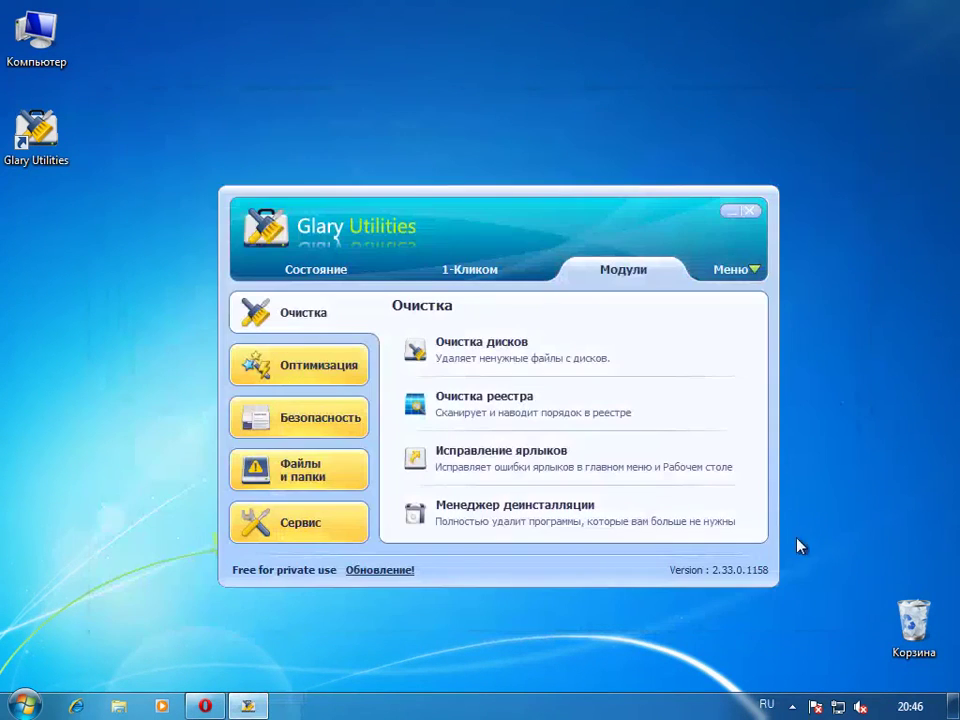
# Step: Open Менеджер деинсталляции and look through the list of installed programs
pyautogui.click(561, 537)
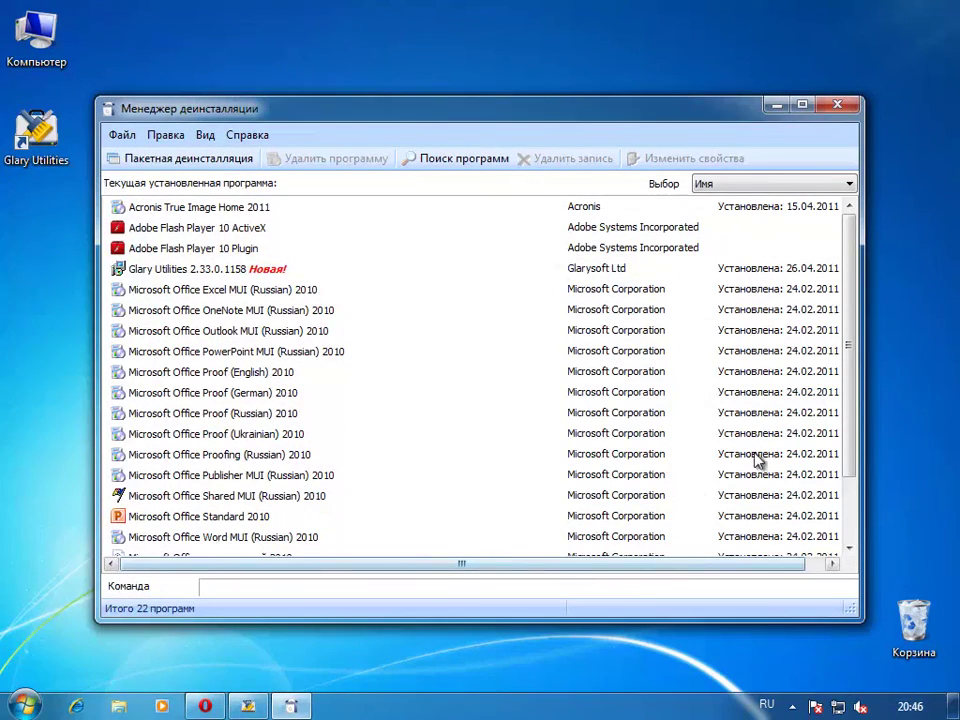
pyautogui.moveTo(849, 389); pyautogui.dragTo(838, 308)
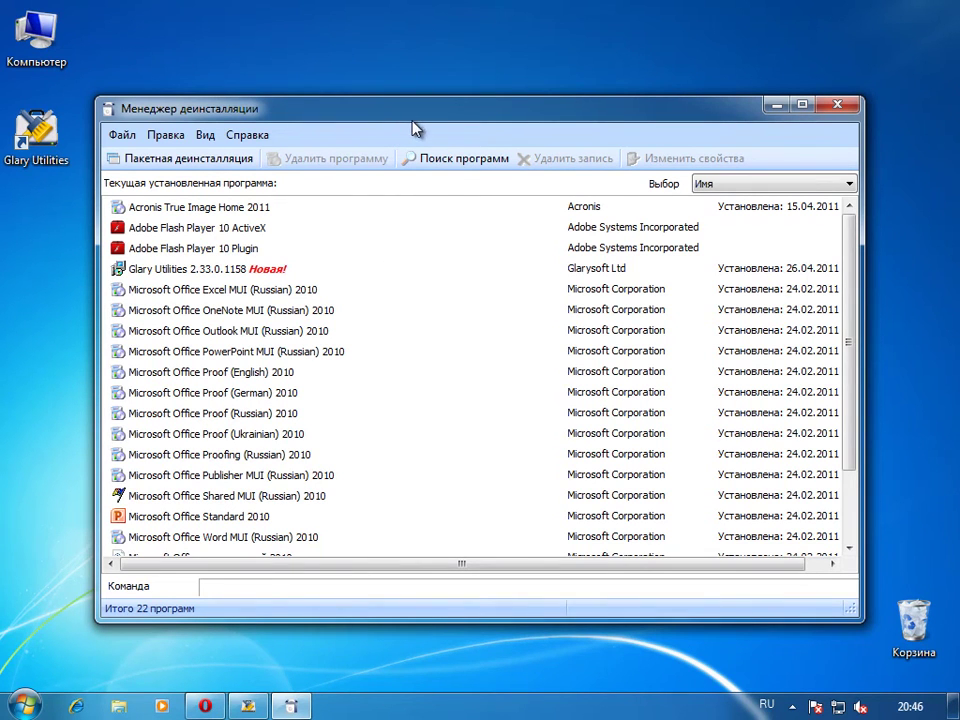
pyautogui.moveTo(414, 120); pyautogui.dragTo(424, 119)
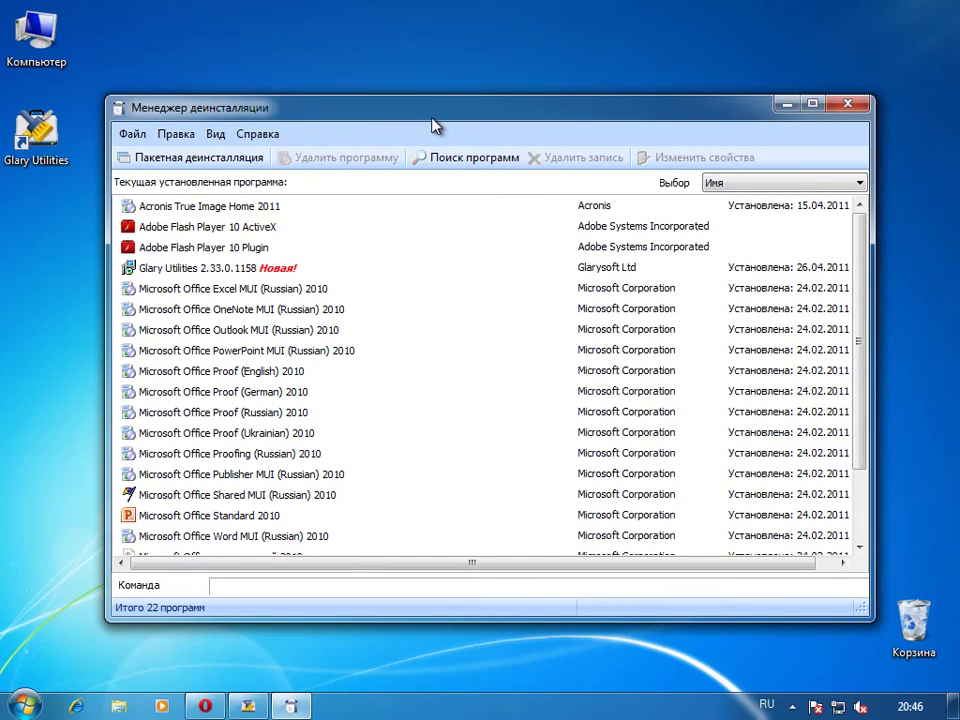
pyautogui.scroll(-2, 300, 390)
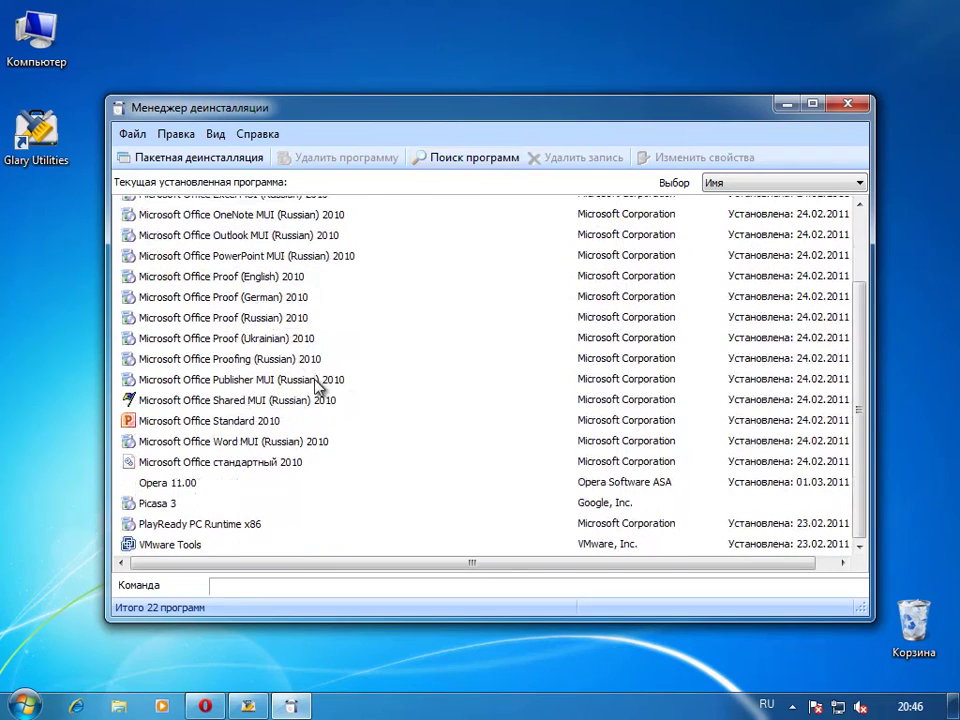
# Step: Uninstall Picasa 3 together with its database, and close Менеджер деинсталляции after reviewing the program list
pyautogui.click(215, 508)
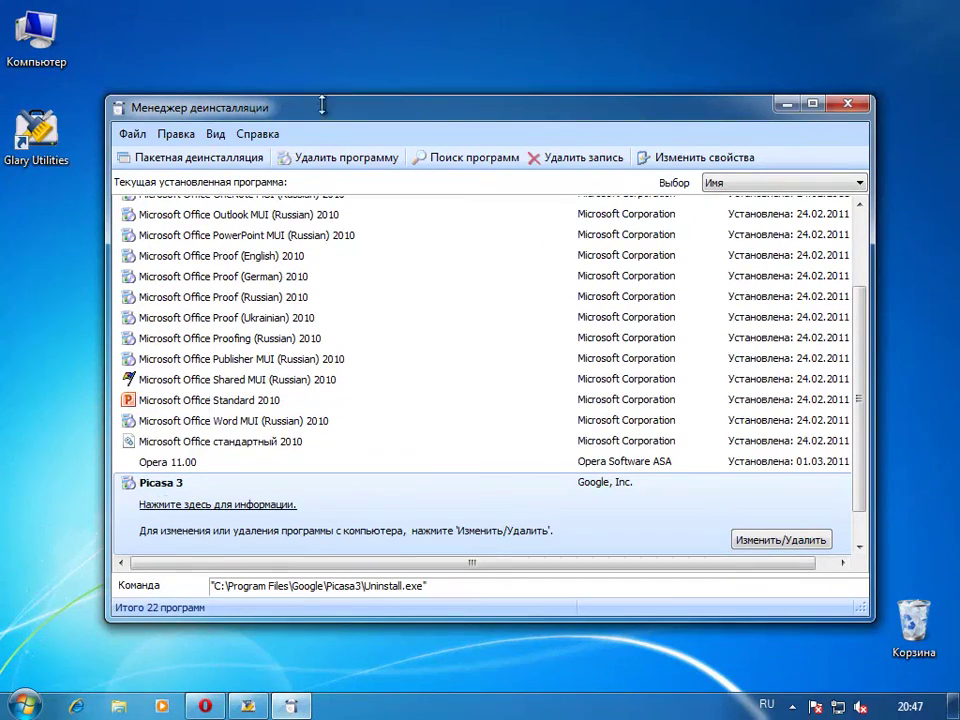
pyautogui.click(331, 158)
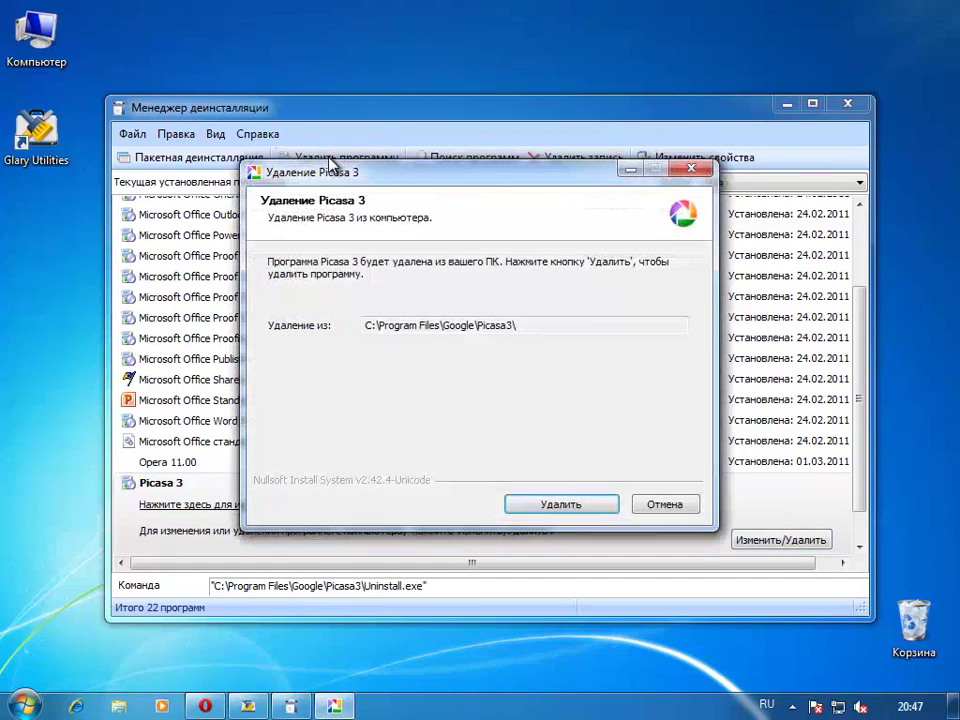
pyautogui.click(573, 503)
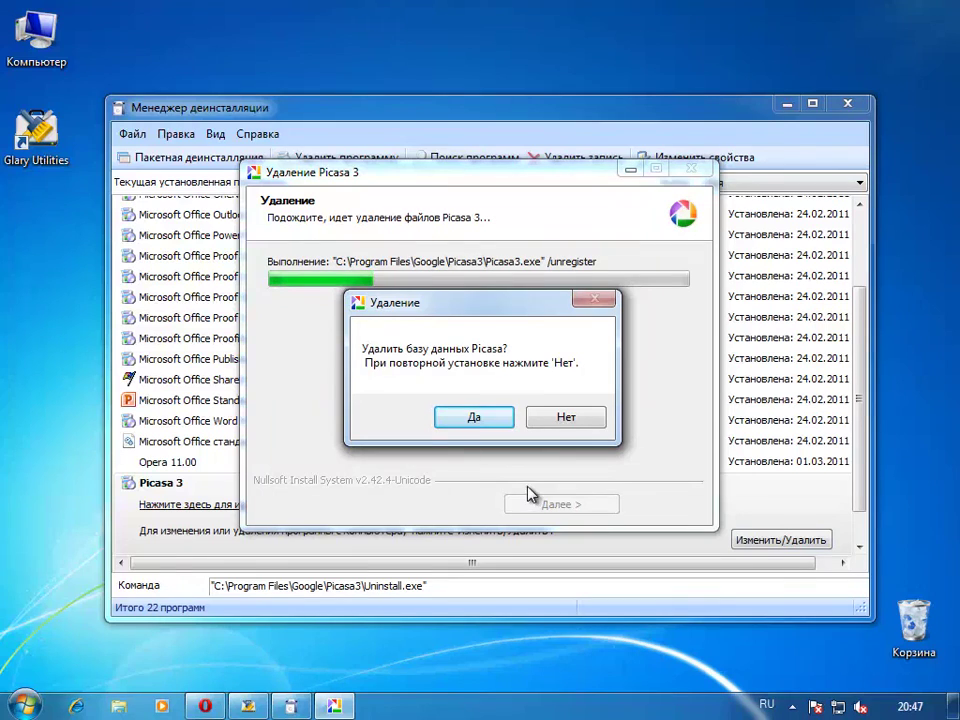
pyautogui.click(476, 416)
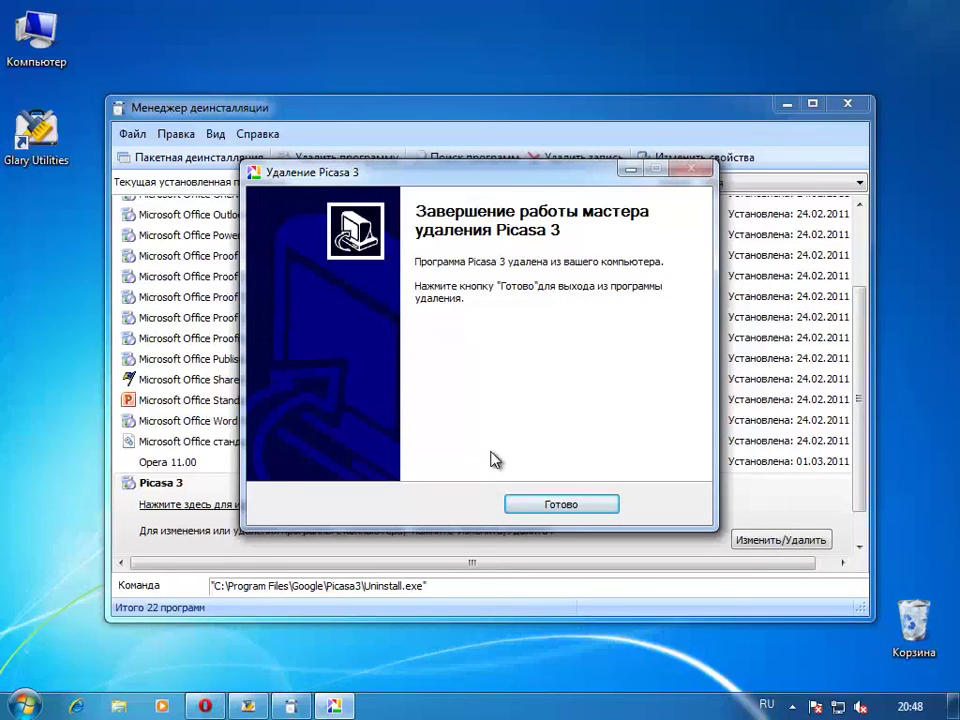
pyautogui.click(573, 506)
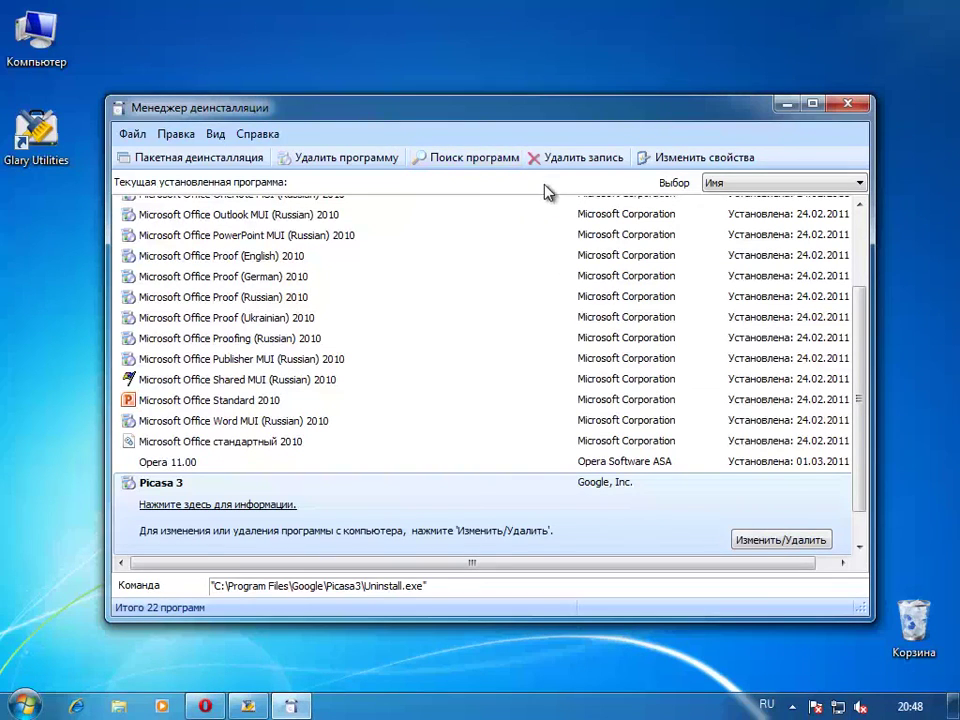
pyautogui.scroll(-1, 697, 385)
pyautogui.scroll(3, 697, 385)
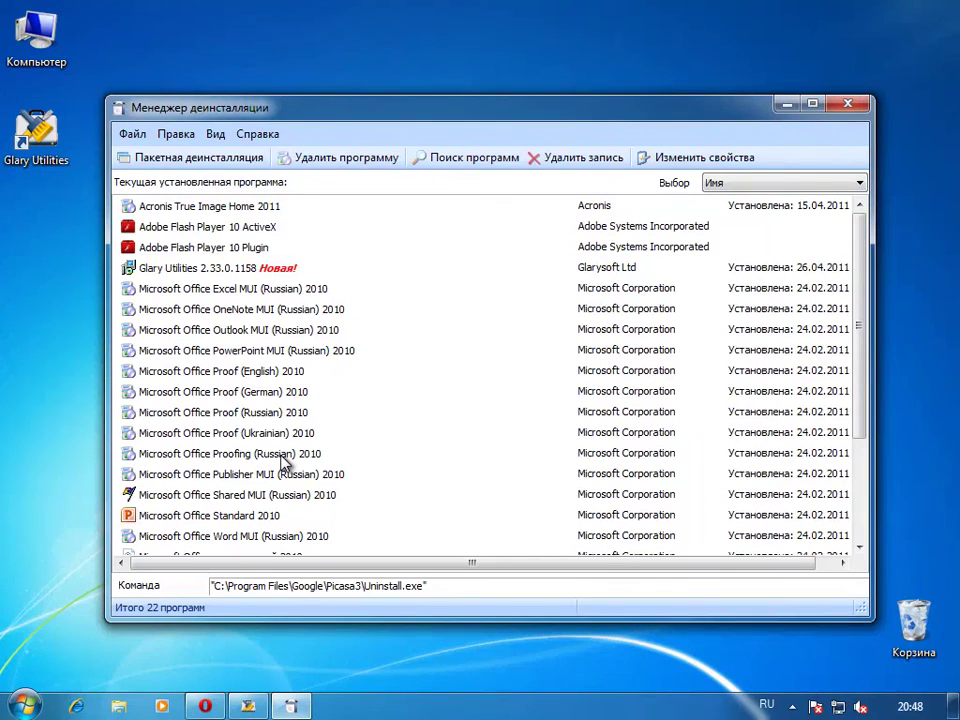
pyautogui.click(849, 107)
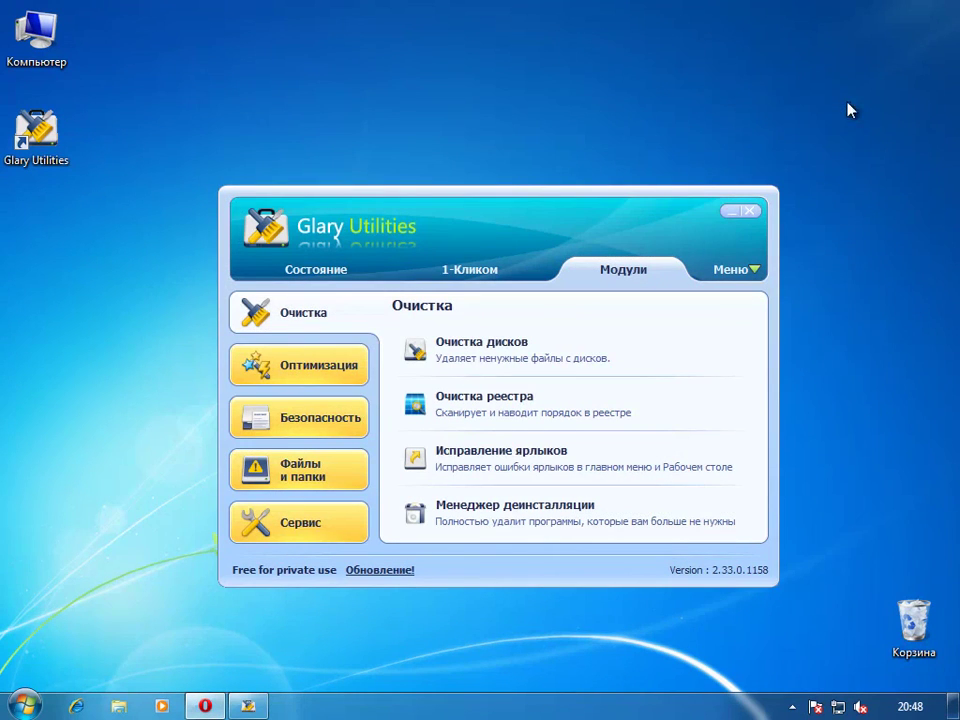
# Step: Open Менеджер автозапуска from the Оптимизация section and examine the details and ratings of the programs starting with Windows
pyautogui.click(292, 367)
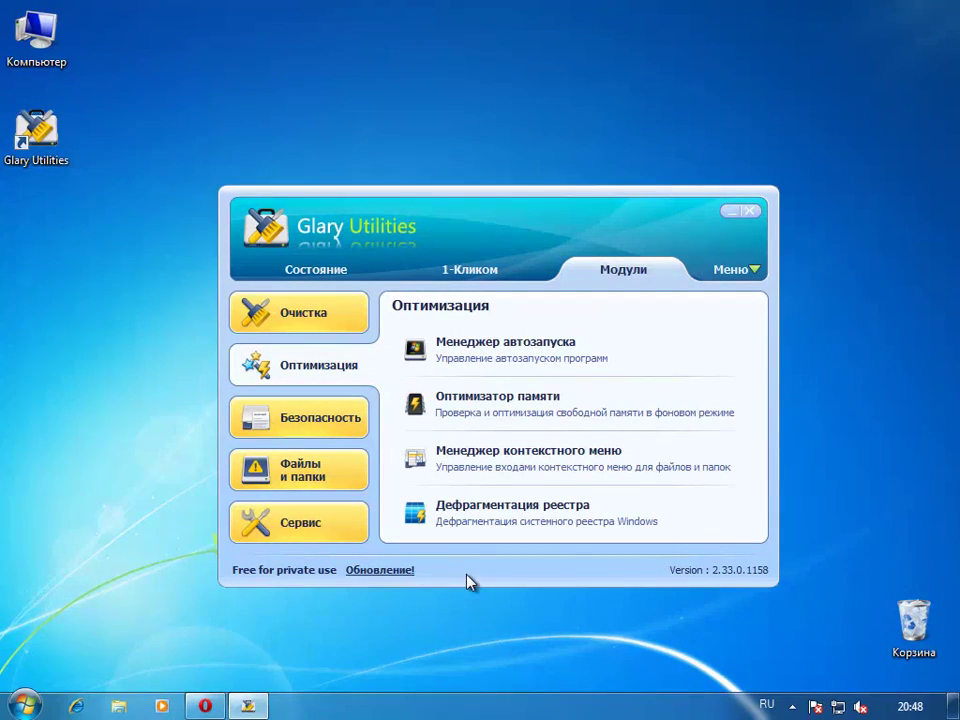
pyautogui.click(490, 352)
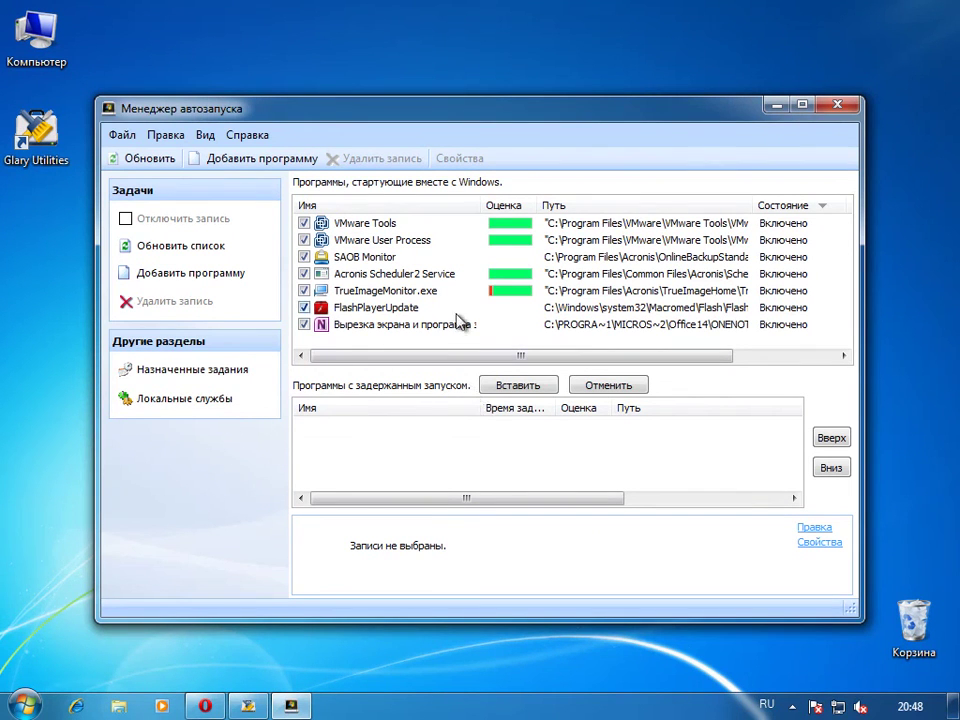
pyautogui.click(517, 223)
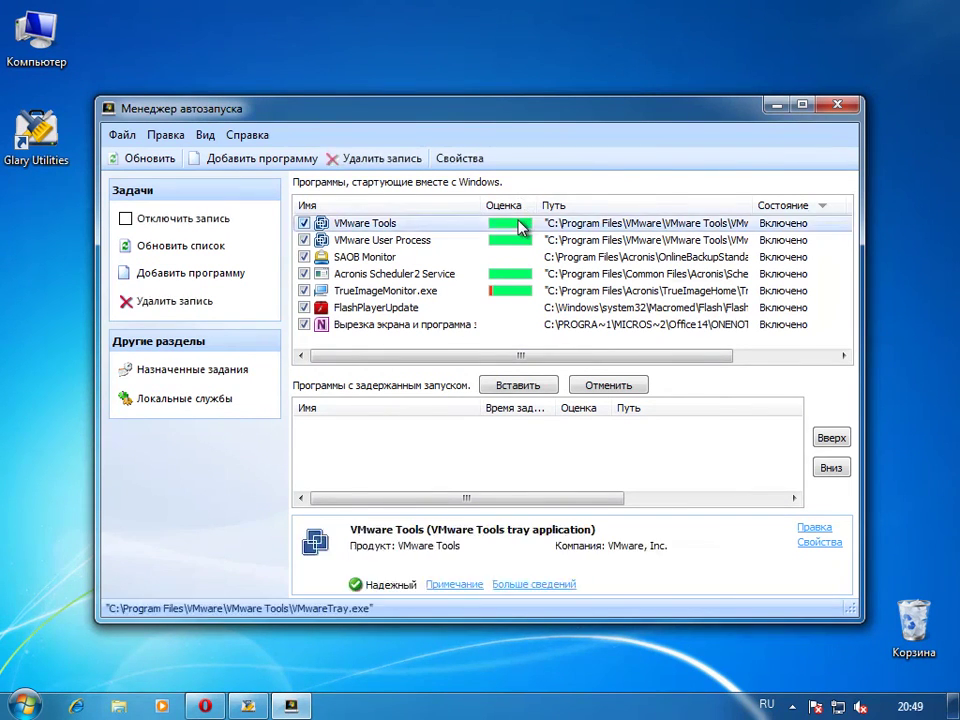
pyautogui.click(515, 241)
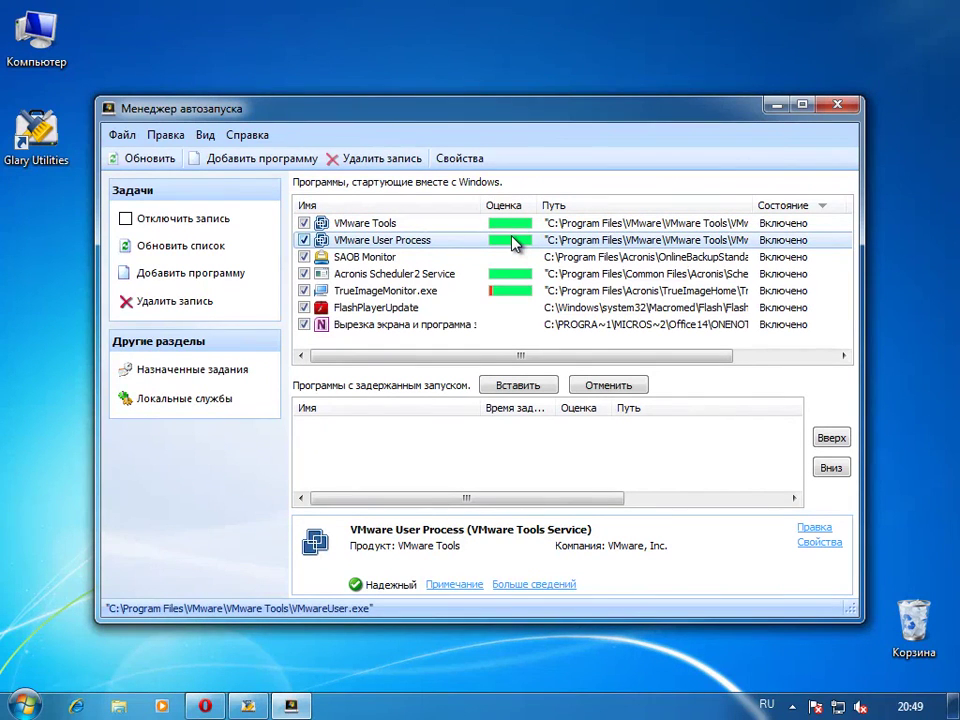
pyautogui.click(514, 223)
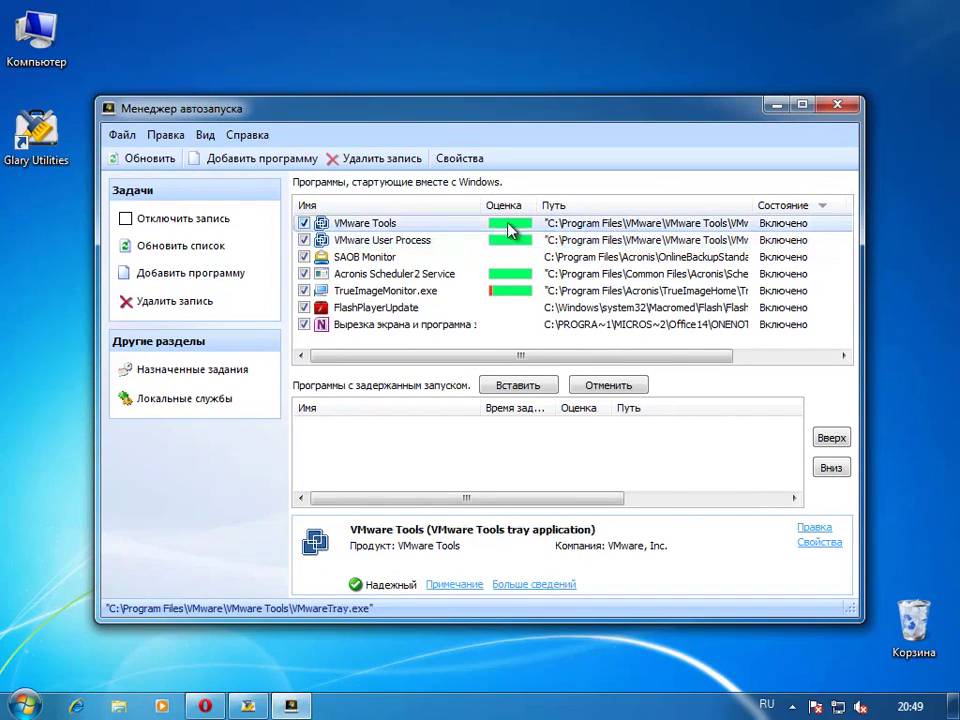
pyautogui.click(491, 274)
pyautogui.click(476, 292)
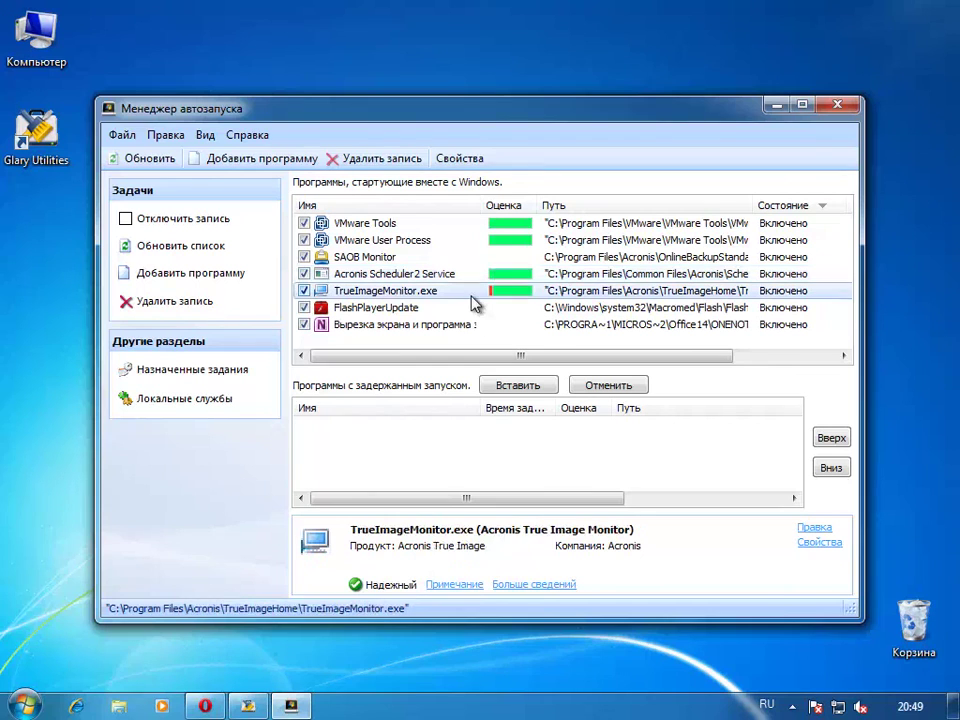
pyautogui.click(471, 310)
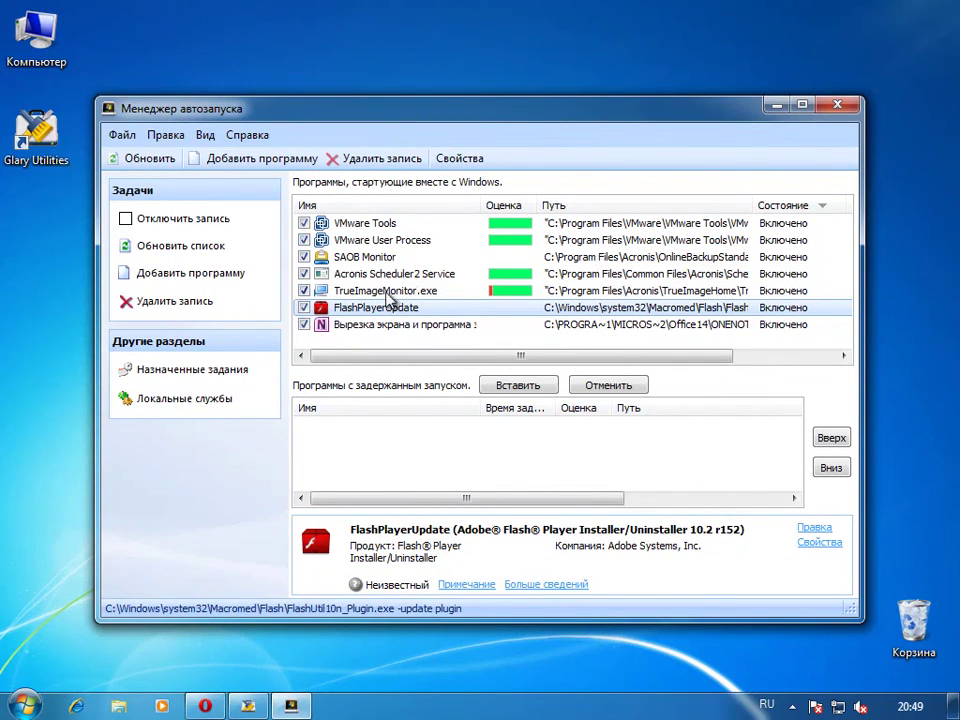
pyautogui.click(497, 296)
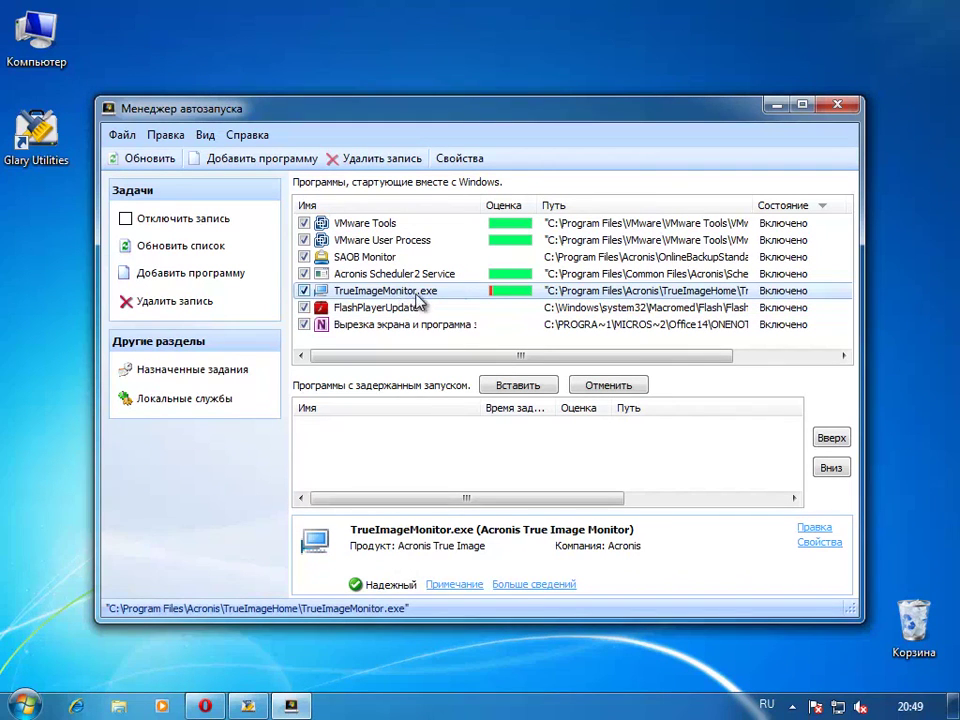